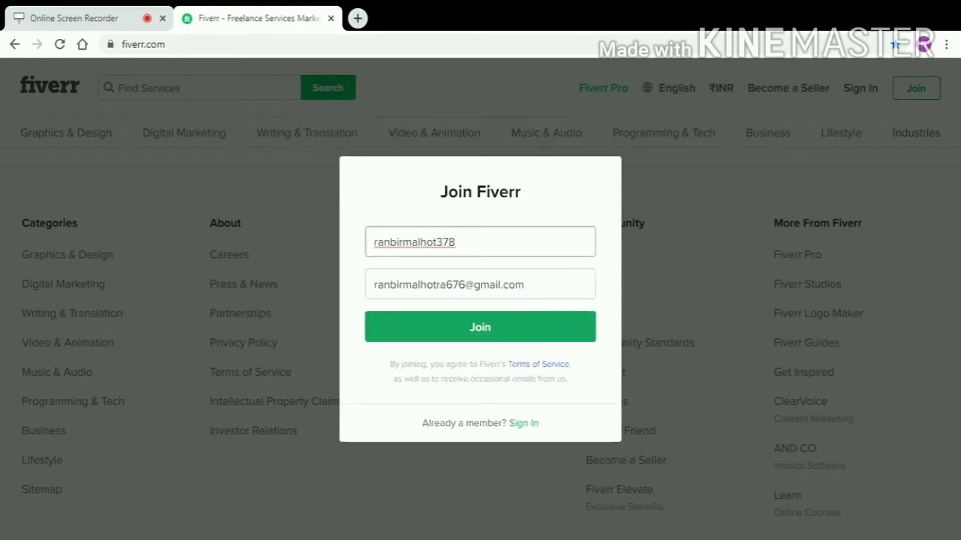
# Submit the entered username and email in the Join Fiverr dialog to create the account.
pyautogui.click(462, 330)
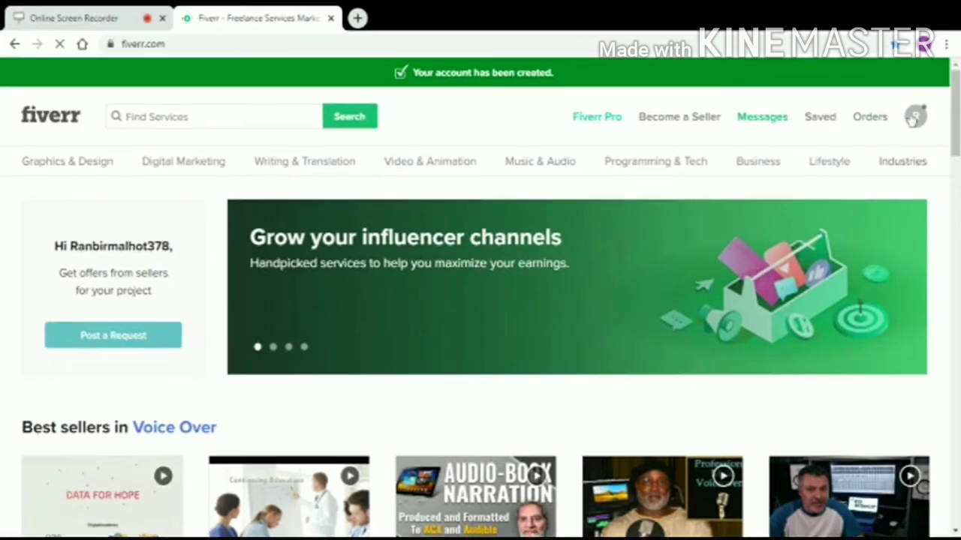
# Go from the home page to the account's Profile page through the avatar menu.
pyautogui.click(914, 118)
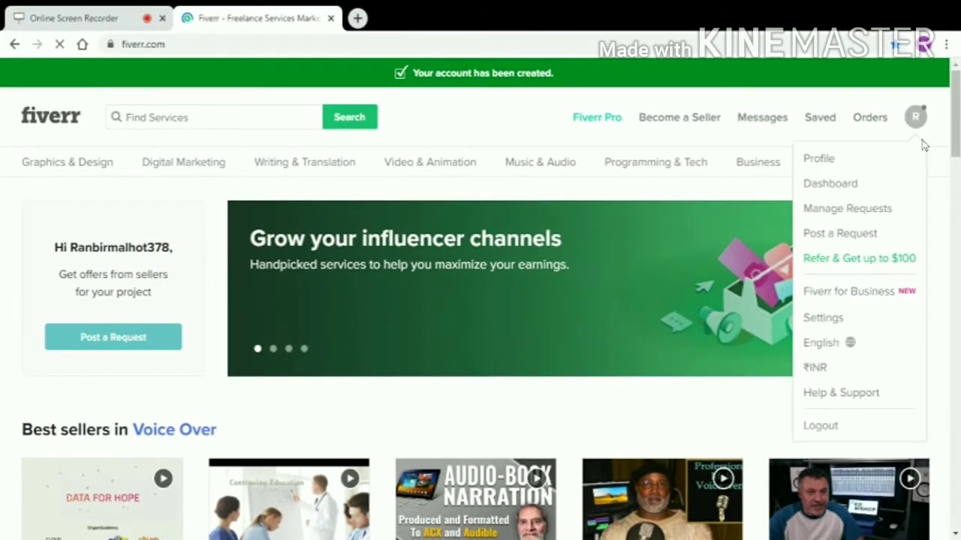
pyautogui.scroll(-15, 833, 165)
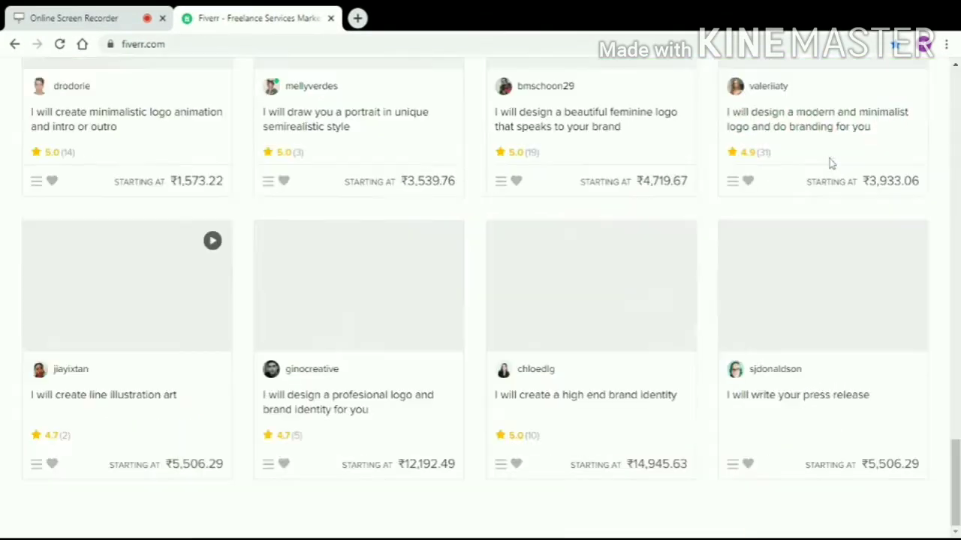
pyautogui.scroll(-1, 831, 164)
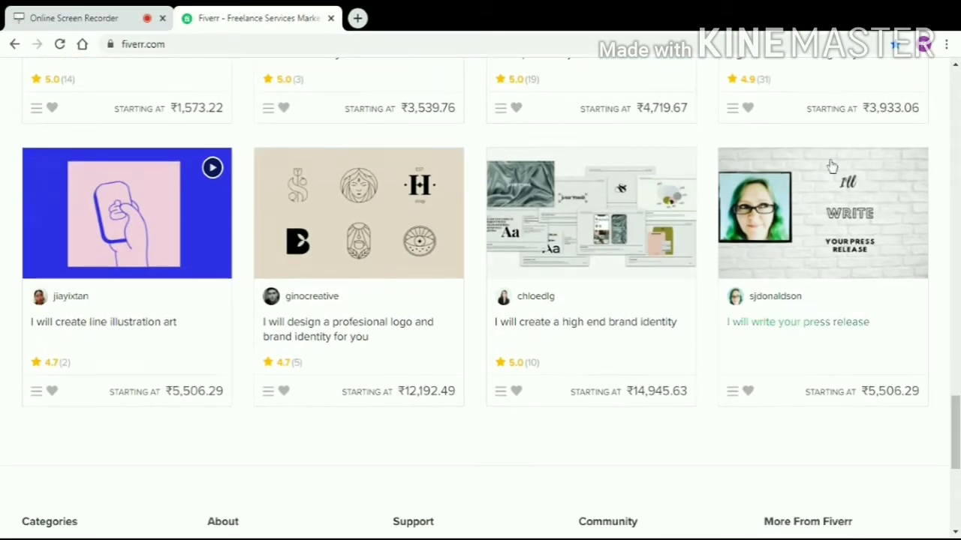
pyautogui.scroll(10, 831, 163)
pyautogui.scroll(15, 831, 165)
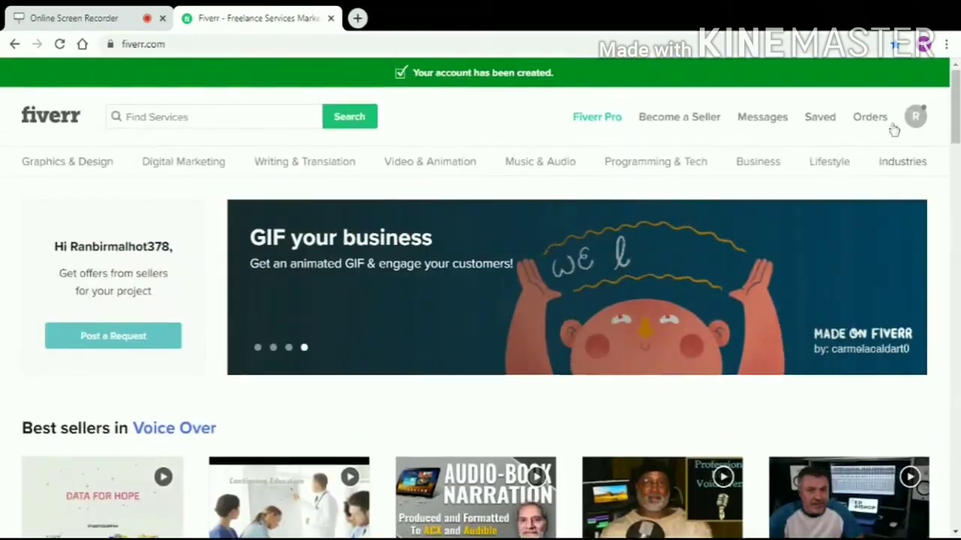
pyautogui.click(914, 117)
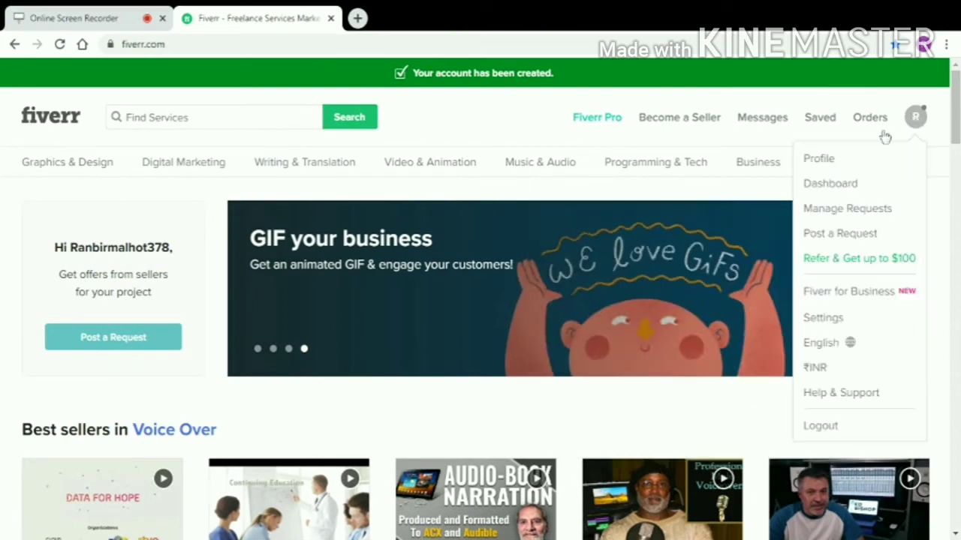
pyautogui.click(833, 160)
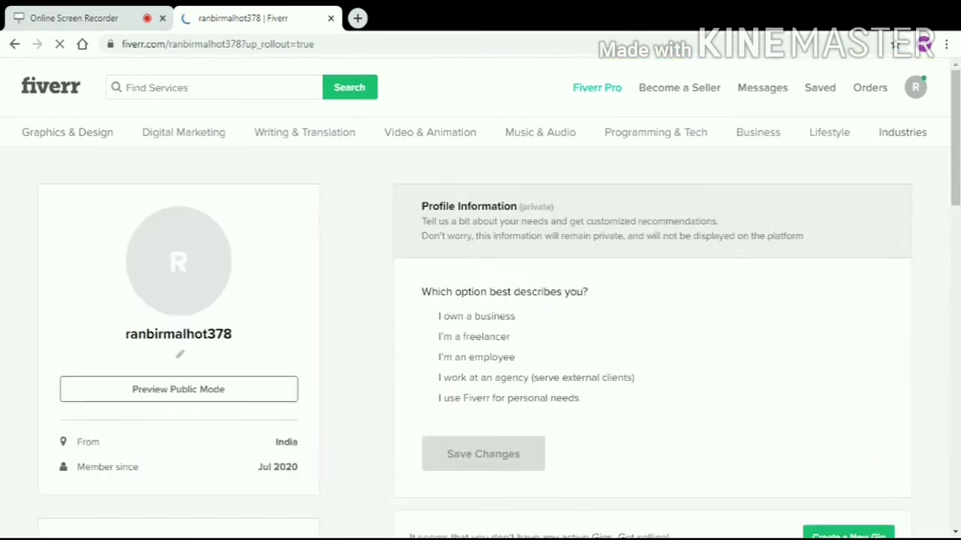
# Describe yourself as "I'm a freelancer" in the Profile Information questionnaire.
pyautogui.scroll(-1, 698, 240)
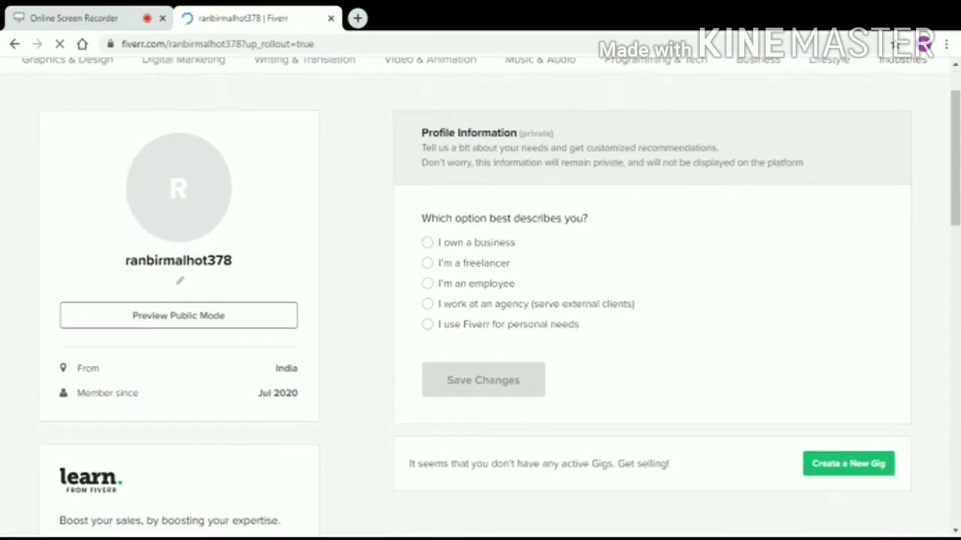
pyautogui.click(440, 266)
pyautogui.scroll(-1, 617, 339)
pyautogui.scroll(-1, 616, 340)
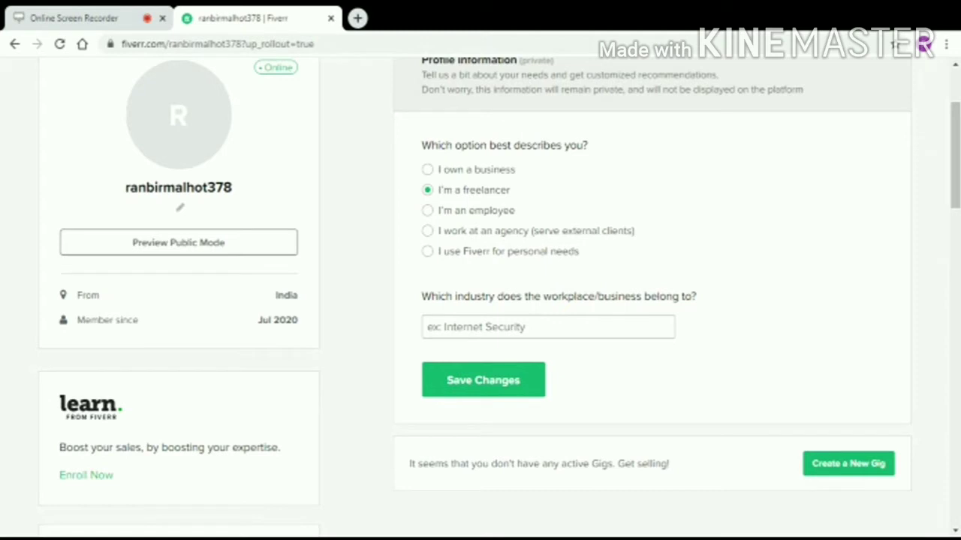
# Choose Colleges and Universities as the industry and save the profile information.
pyautogui.click(480, 327)
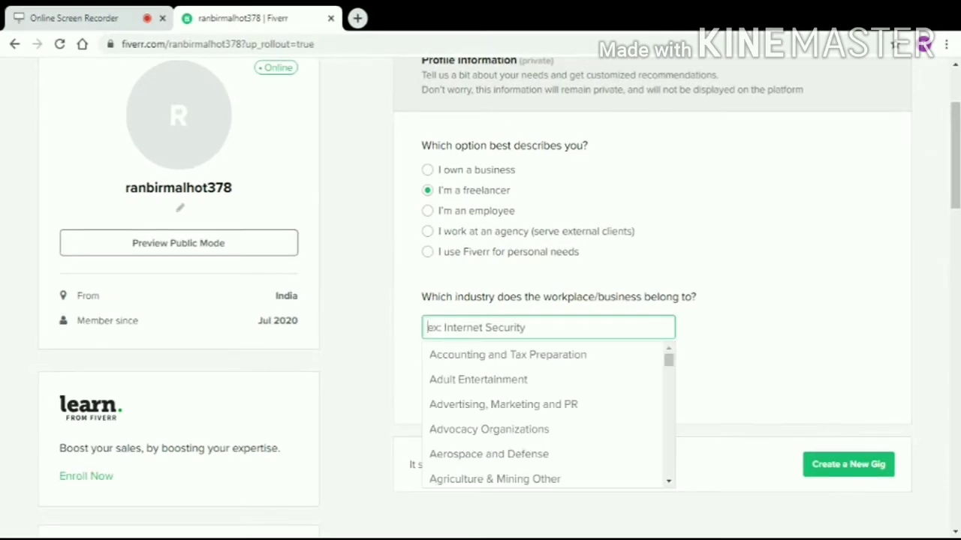
pyautogui.scroll(-1, 586, 378)
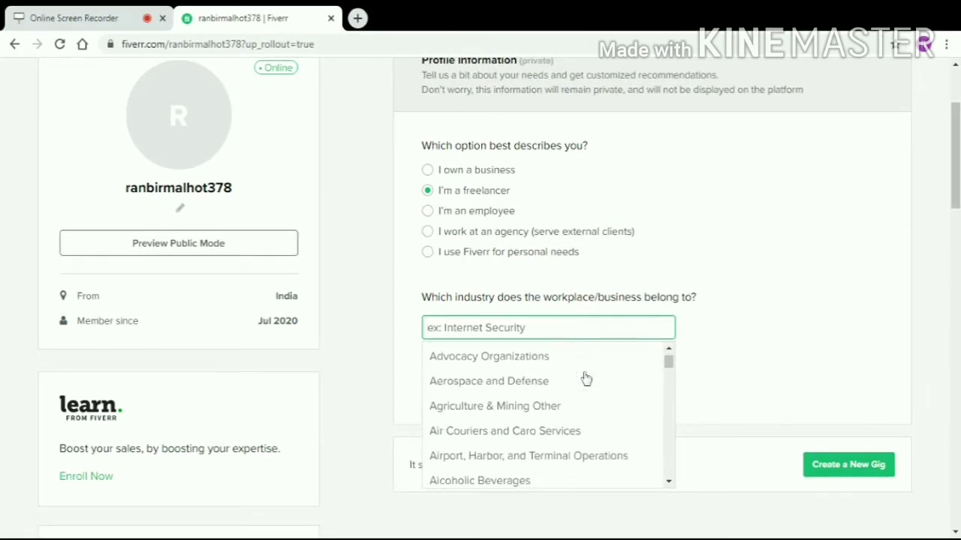
pyautogui.scroll(-5, 586, 378)
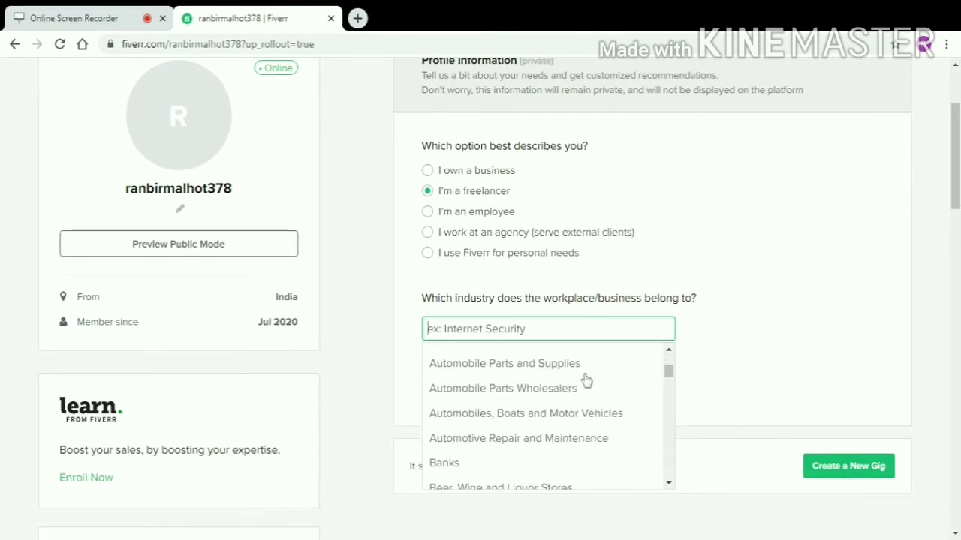
pyautogui.scroll(-5, 587, 380)
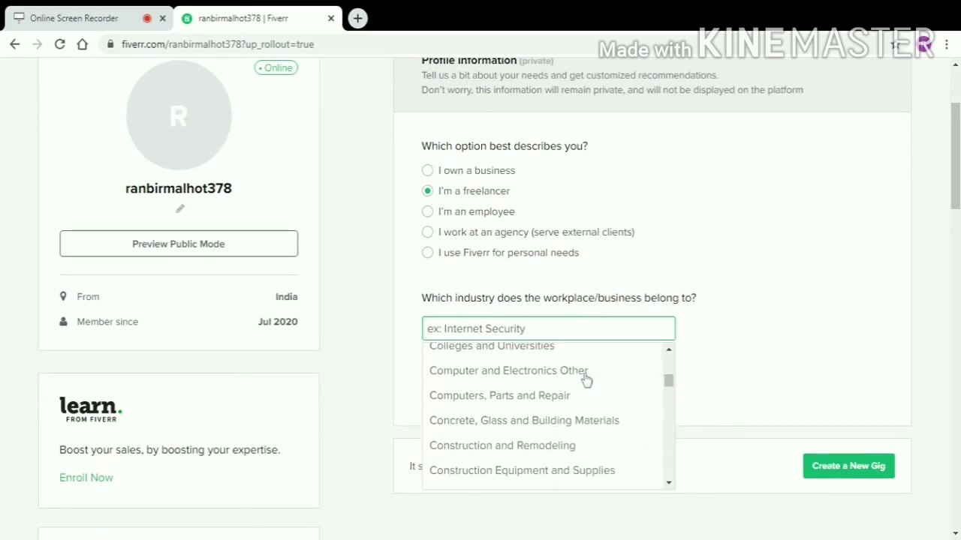
pyautogui.scroll(-5, 587, 381)
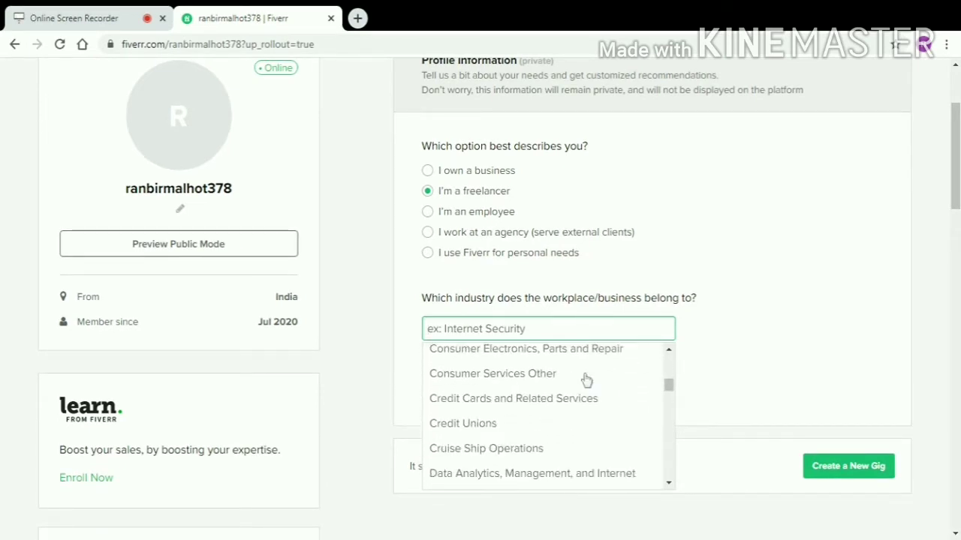
pyautogui.scroll(-3, 587, 381)
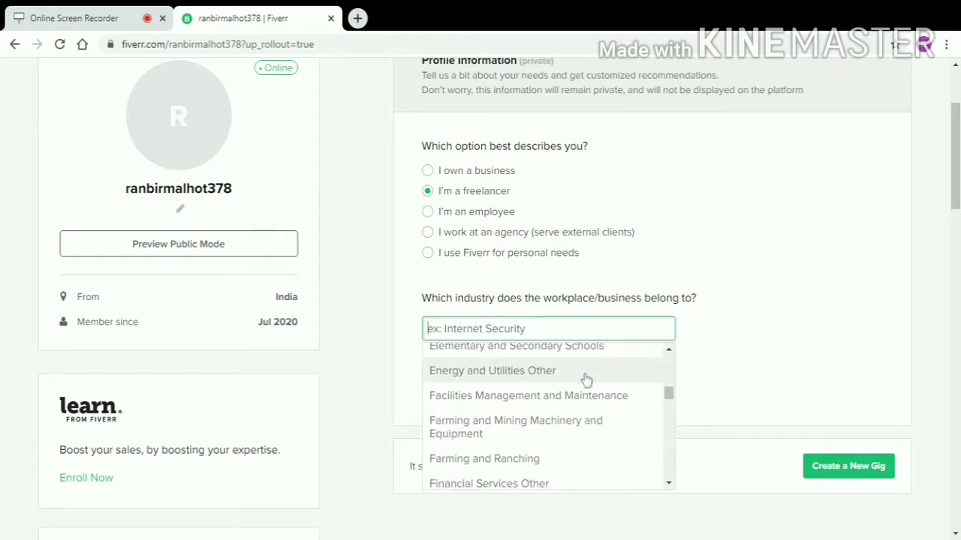
pyautogui.scroll(6, 586, 381)
pyautogui.scroll(3, 586, 381)
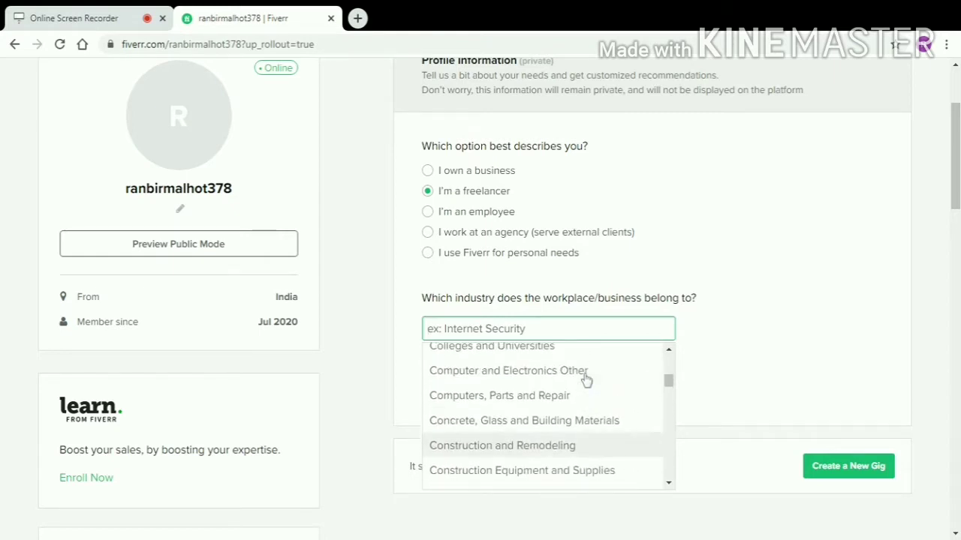
pyautogui.click(610, 420)
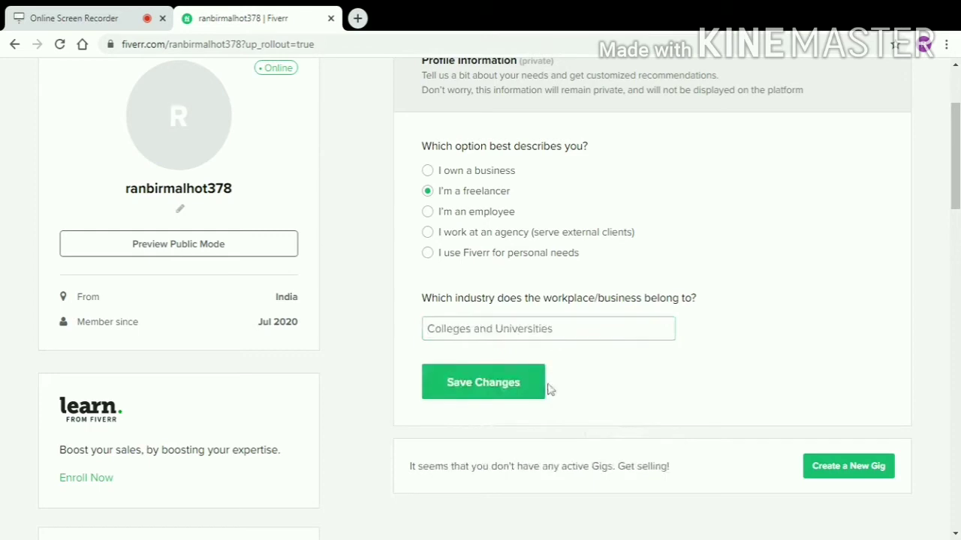
pyautogui.click(528, 390)
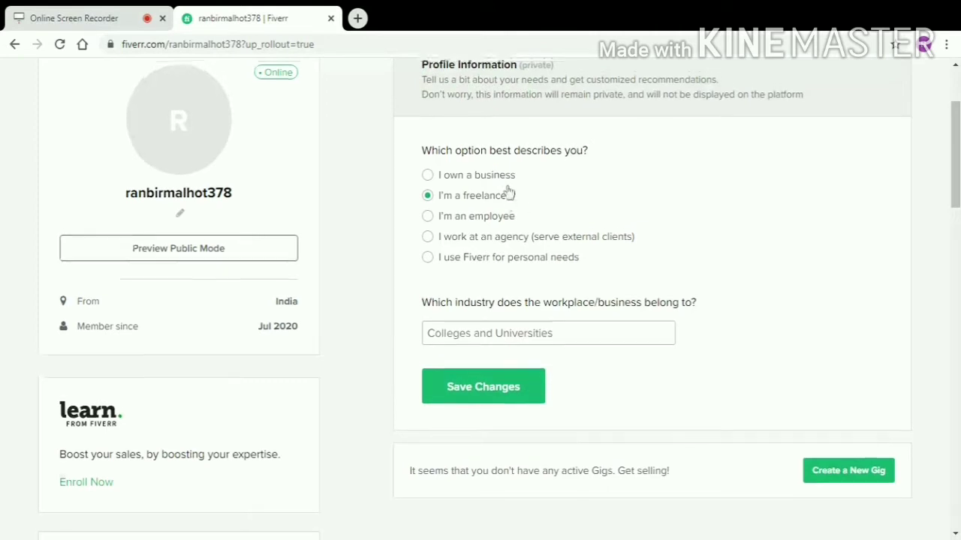
pyautogui.scroll(3, 508, 192)
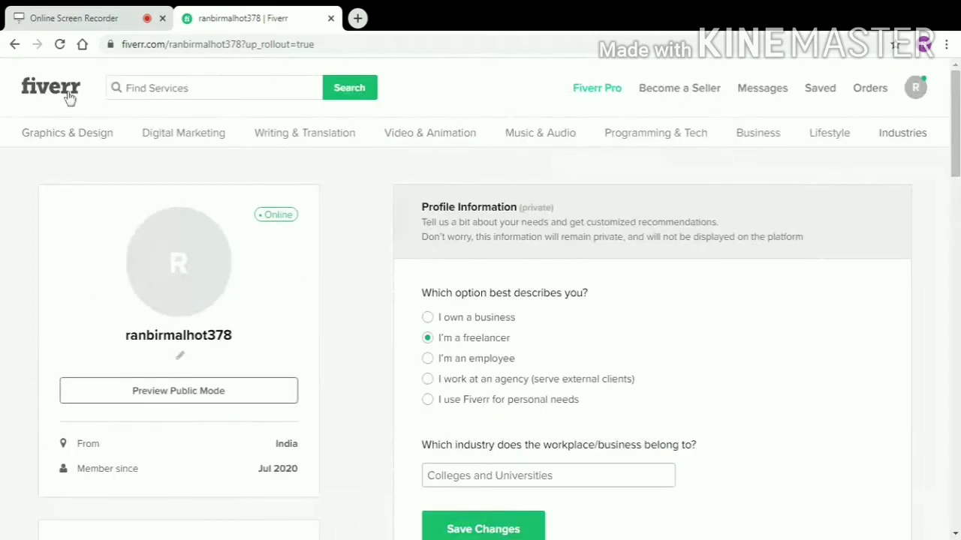
# Search Find Services for "qr code" from the Fiverr home page.
pyautogui.click(67, 95)
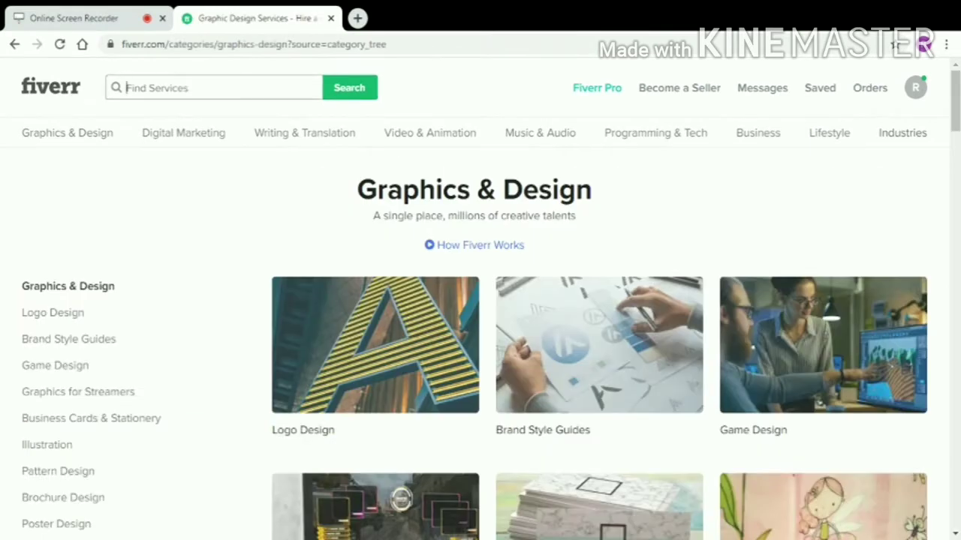
pyautogui.write('qr')
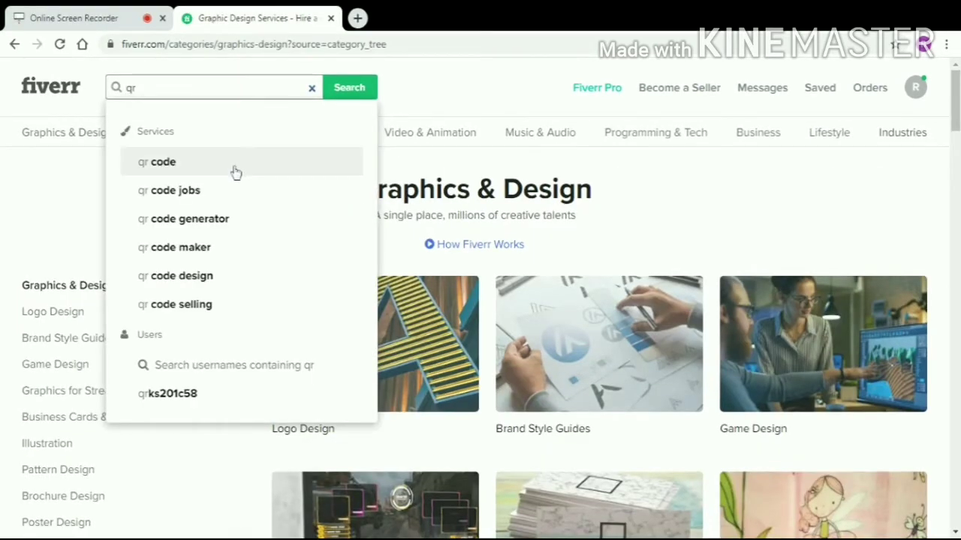
pyautogui.click(243, 173)
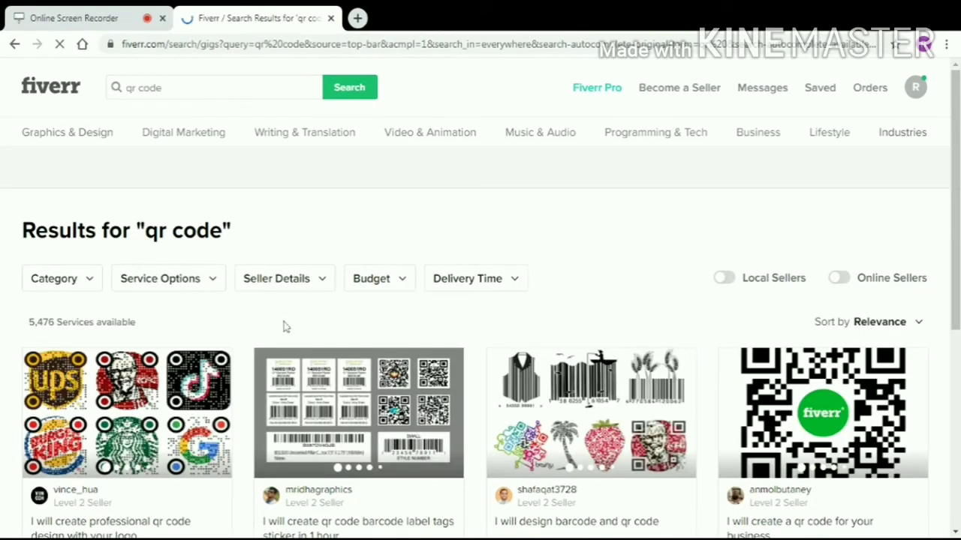
# Scroll through the 5,476 qr code service results.
pyautogui.scroll(-3, 283, 326)
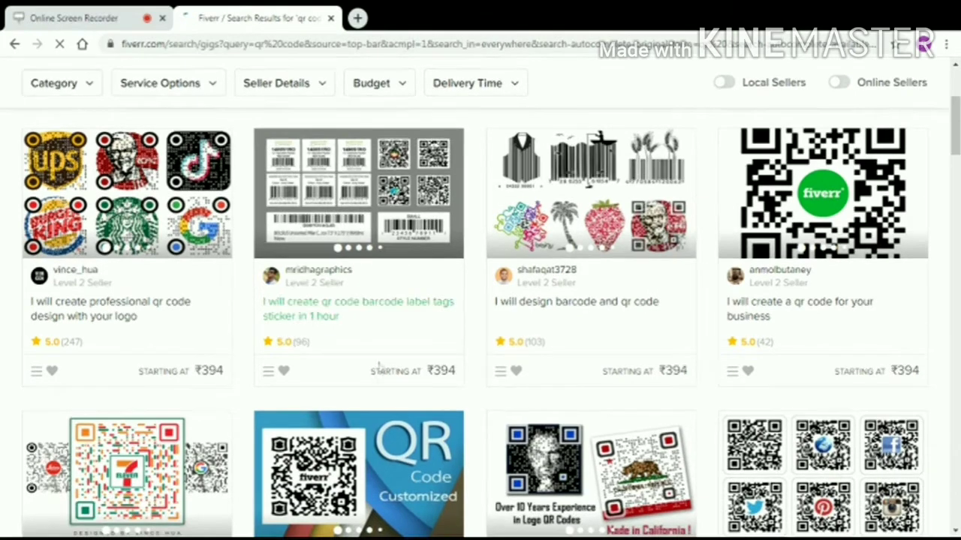
pyautogui.scroll(-4, 699, 363)
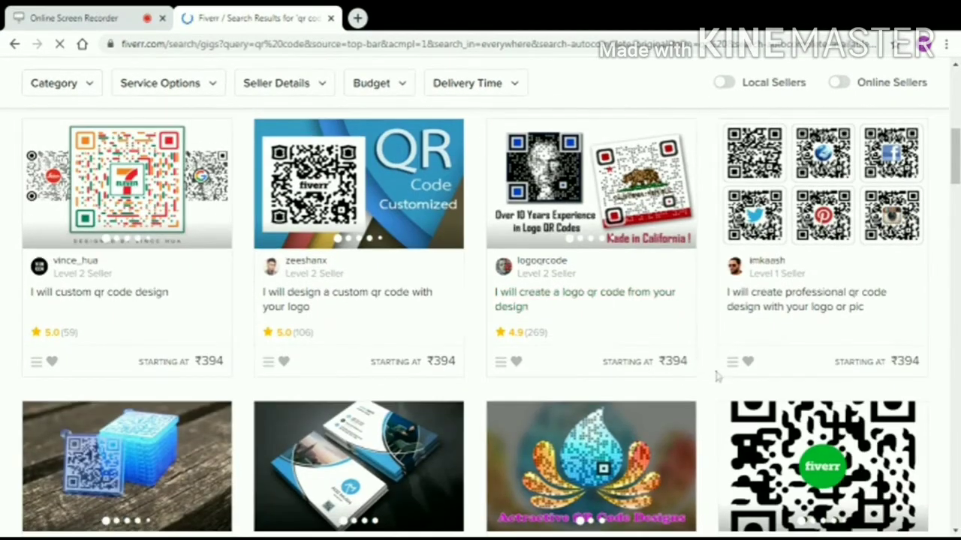
pyautogui.scroll(-4, 717, 375)
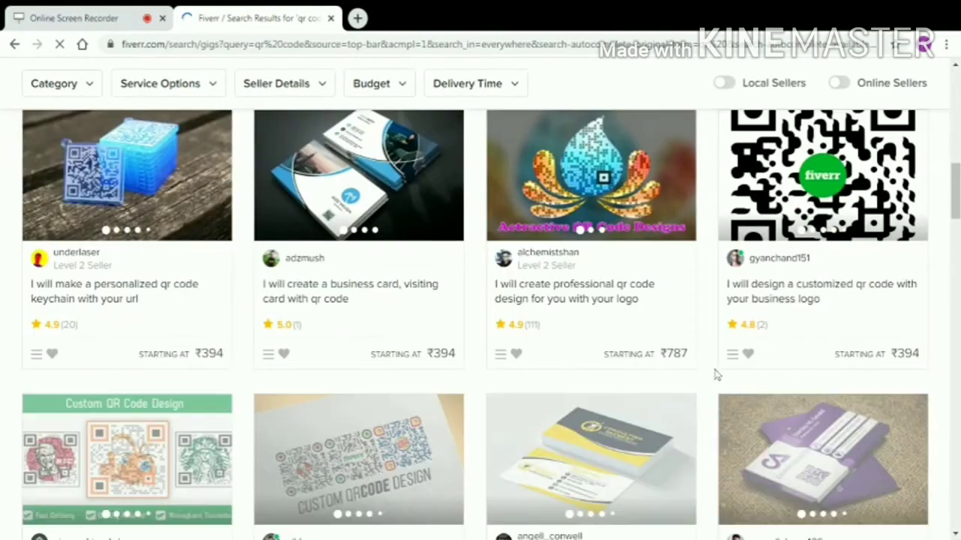
pyautogui.scroll(-2, 570, 386)
pyautogui.scroll(-4, 570, 389)
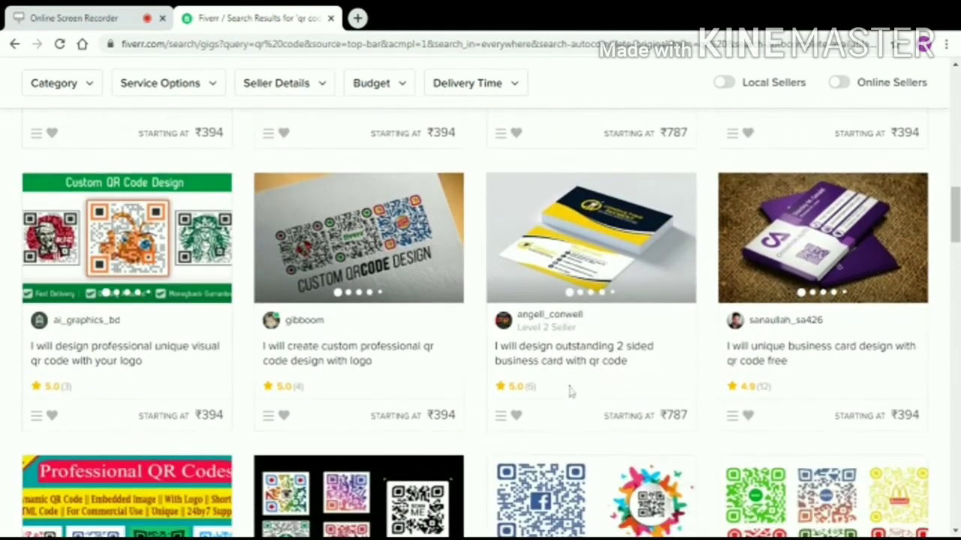
pyautogui.scroll(-7, 571, 392)
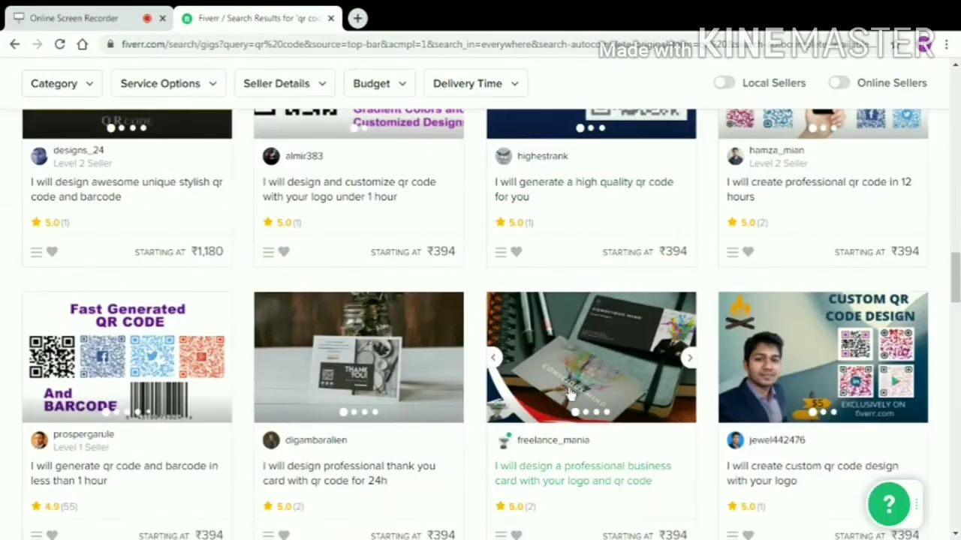
pyautogui.scroll(-1, 571, 394)
pyautogui.scroll(15, 569, 393)
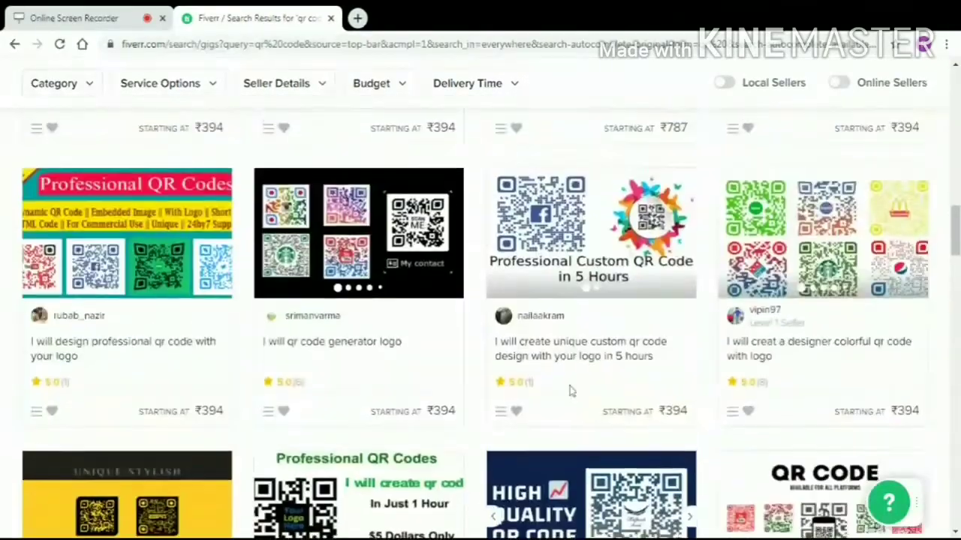
pyautogui.scroll(3, 569, 391)
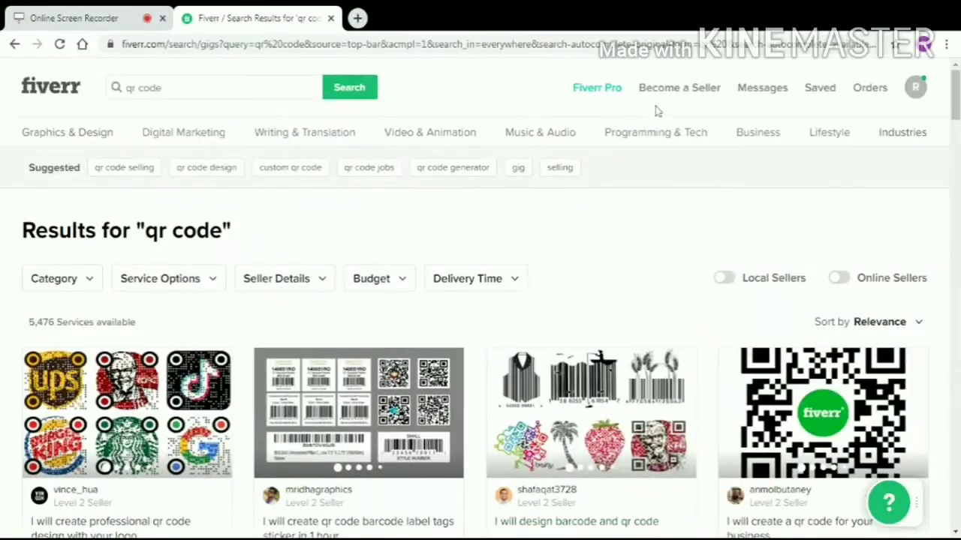
# Open Start Selling and highlight the $5 to $10,000 price range.
pyautogui.click(668, 92)
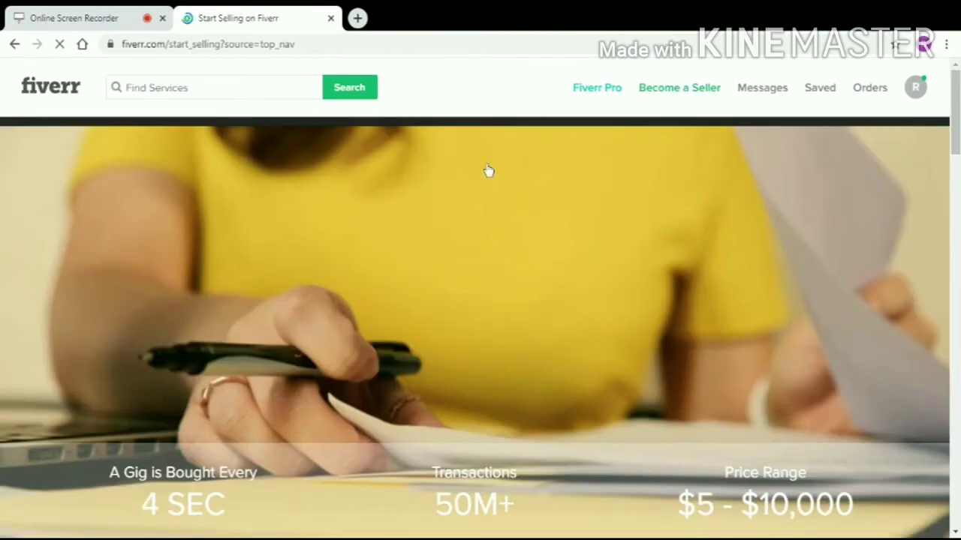
pyautogui.scroll(-4, 483, 185)
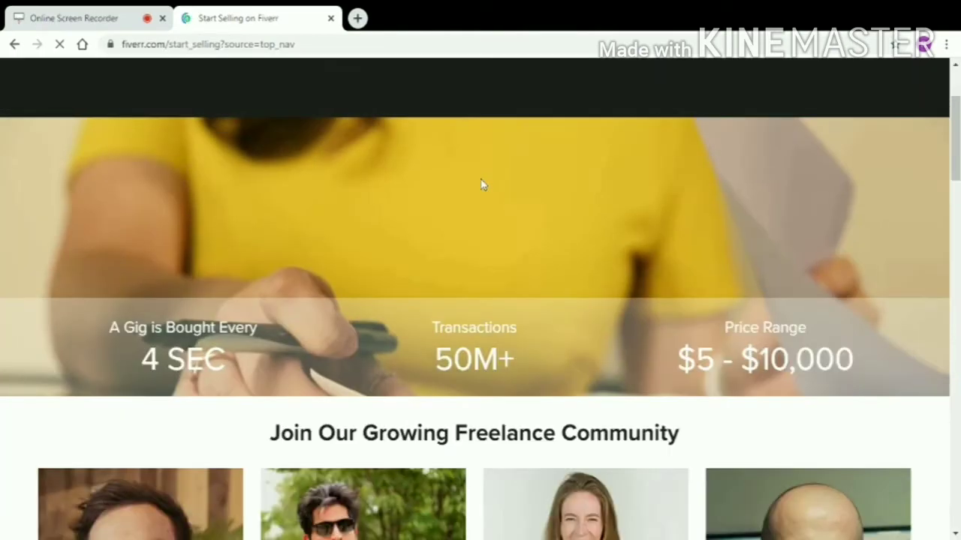
pyautogui.scroll(-1, 476, 188)
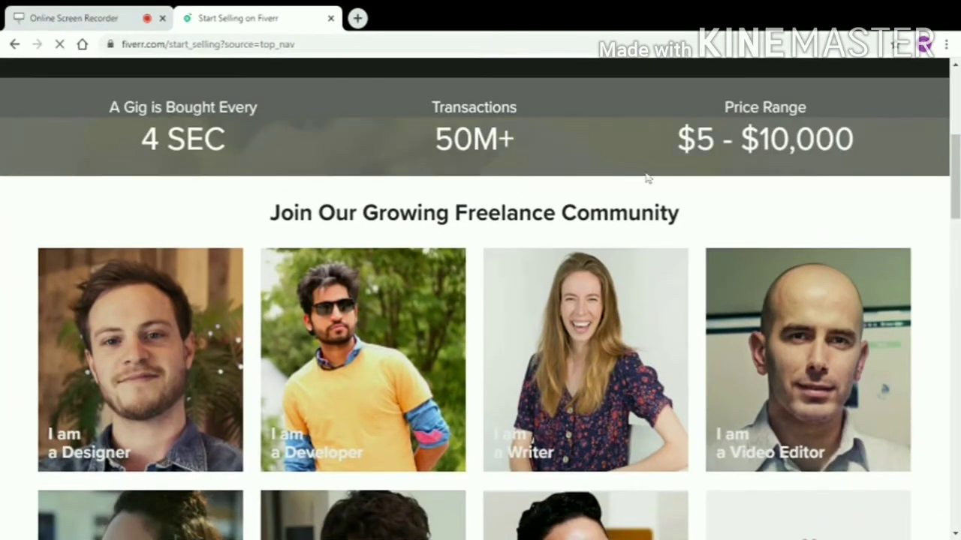
pyautogui.doubleClick(695, 141)
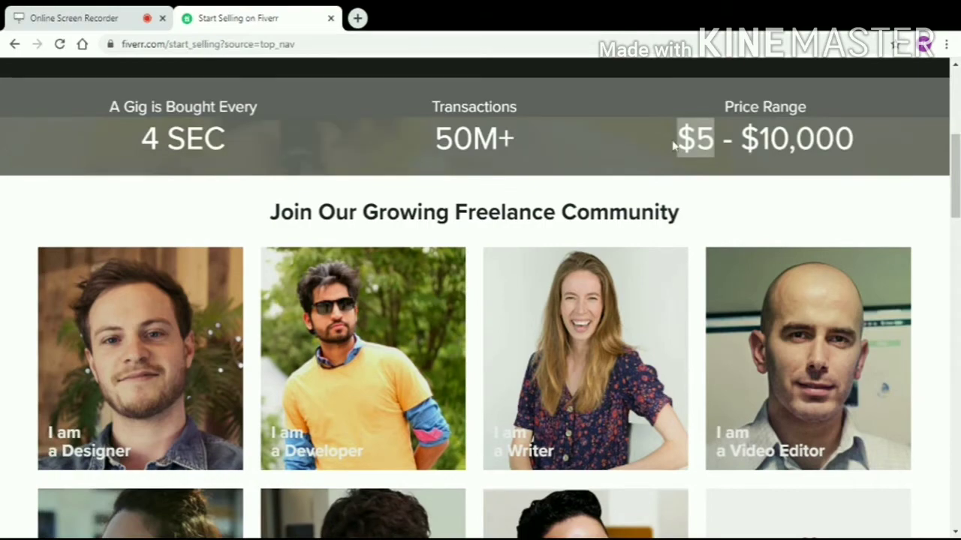
pyautogui.moveTo(870, 143); pyautogui.dragTo(741, 143)
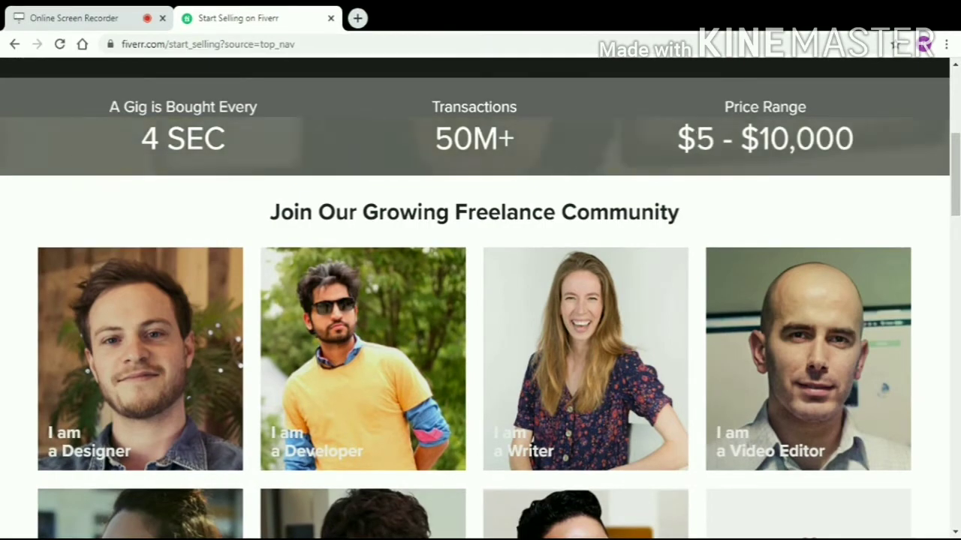
# Review the Create A Gig, Deliver Great Work and Get Paid steps, then choose Become a Seller.
pyautogui.scroll(-5, 650, 188)
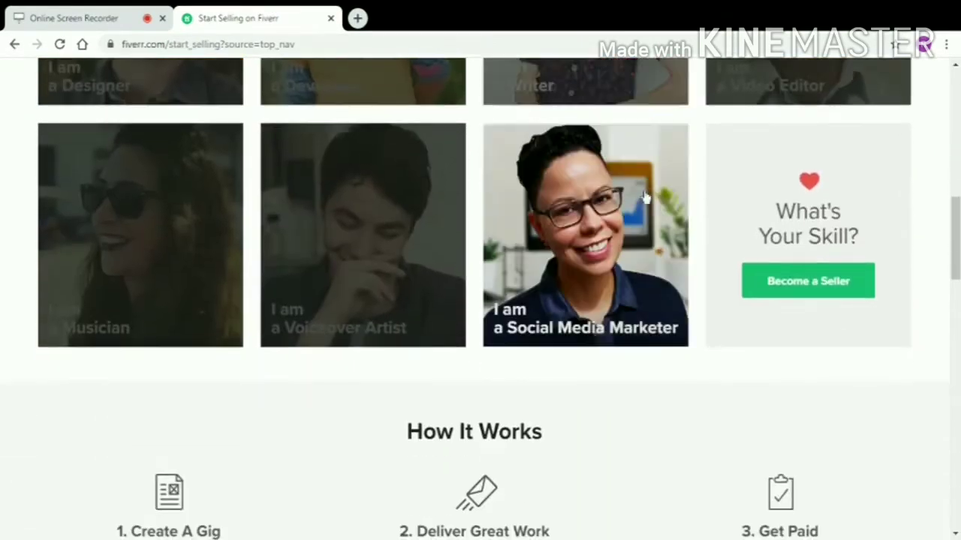
pyautogui.scroll(-2, 651, 198)
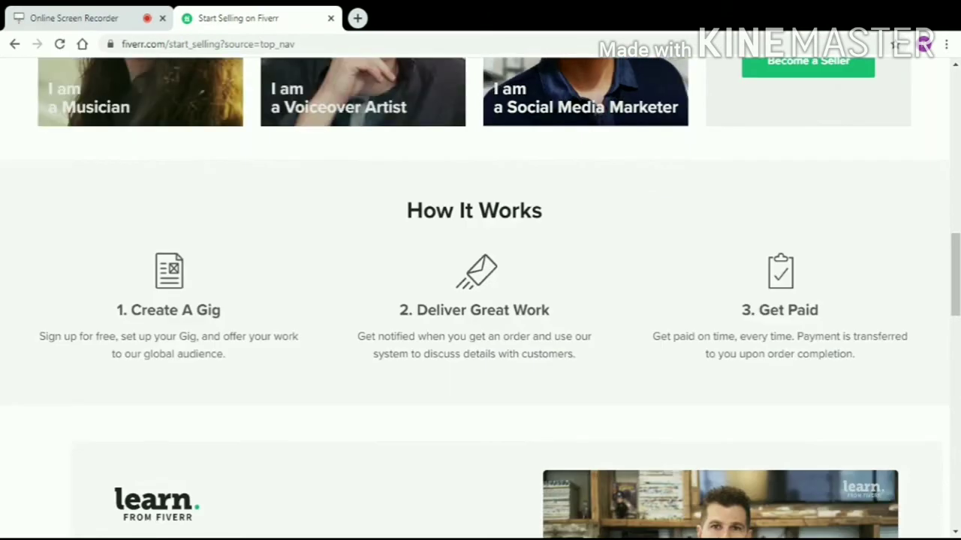
pyautogui.moveTo(117, 310); pyautogui.dragTo(208, 310)
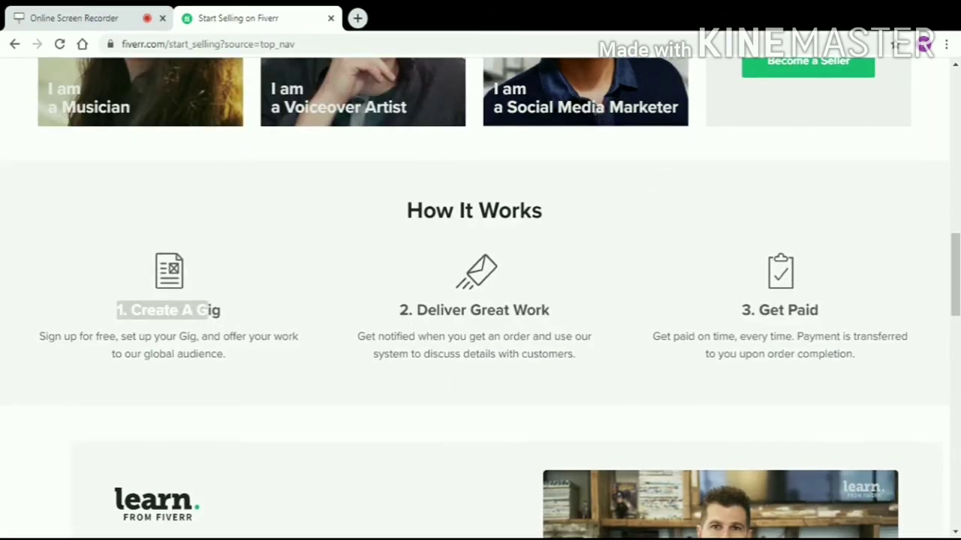
pyautogui.moveTo(399, 310); pyautogui.dragTo(562, 337)
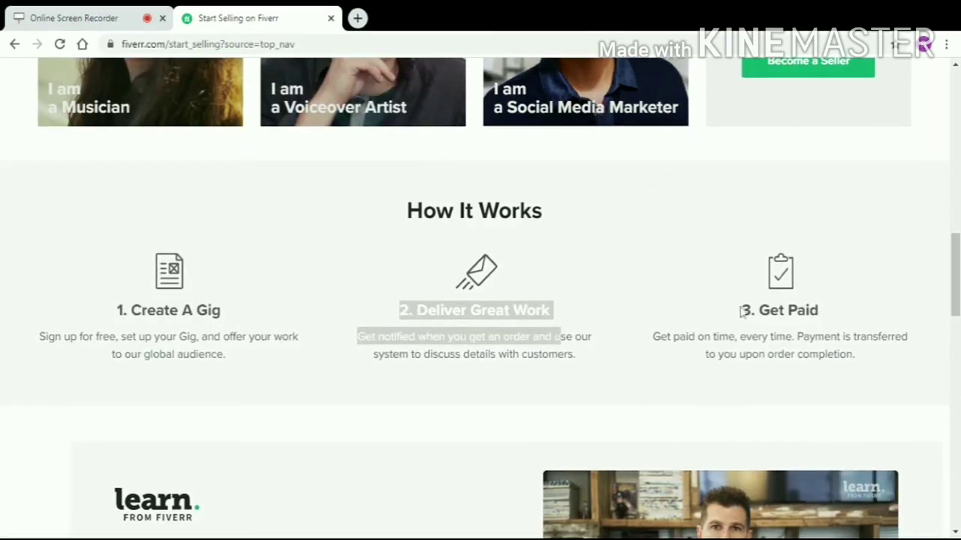
pyautogui.moveTo(742, 310); pyautogui.dragTo(825, 313)
pyautogui.scroll(3, 830, 250)
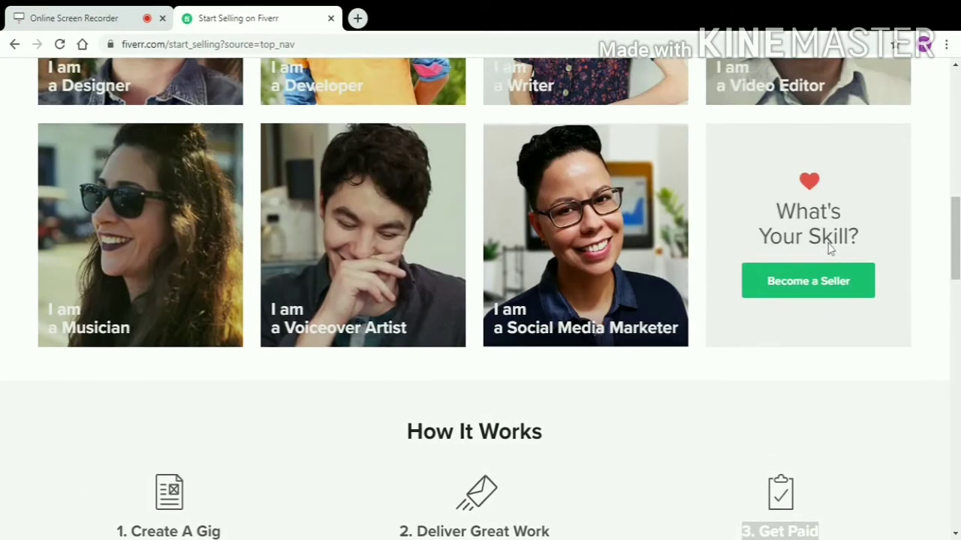
pyautogui.click(828, 274)
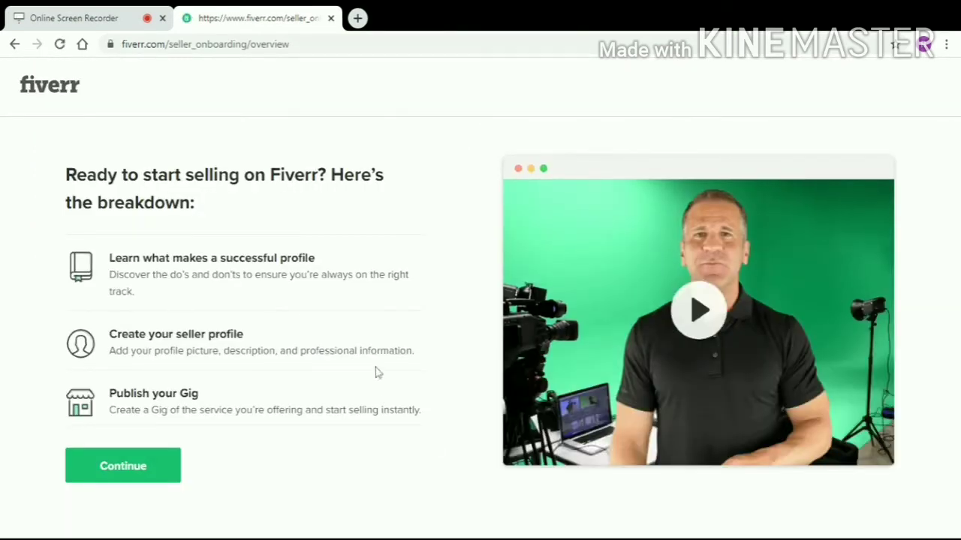
# Continue through the onboarding overview and both profile tips pages.
pyautogui.click(153, 480)
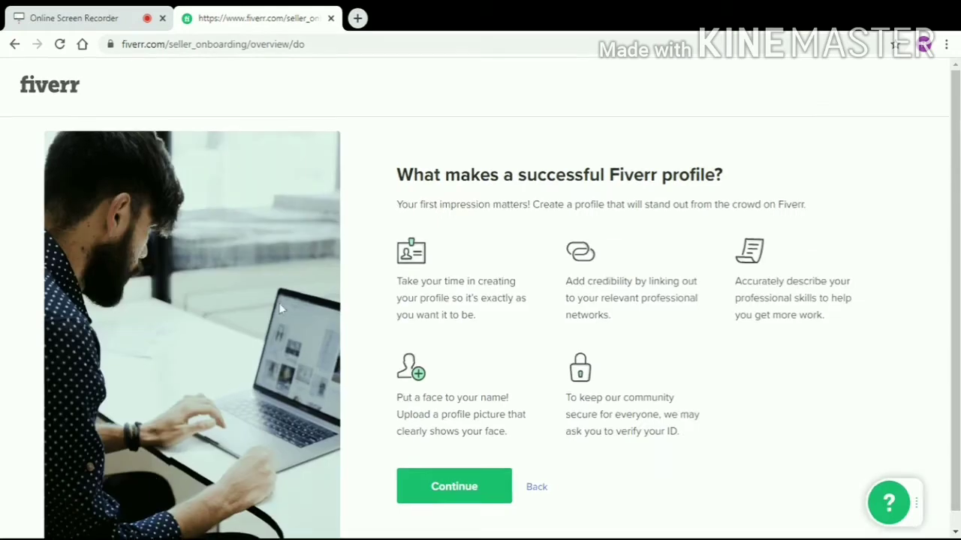
pyautogui.click(453, 494)
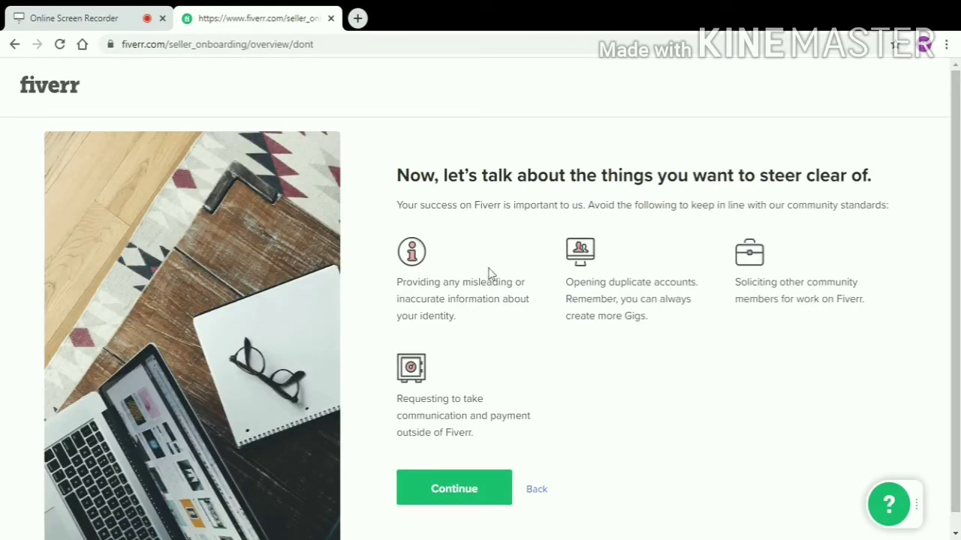
pyautogui.click(456, 489)
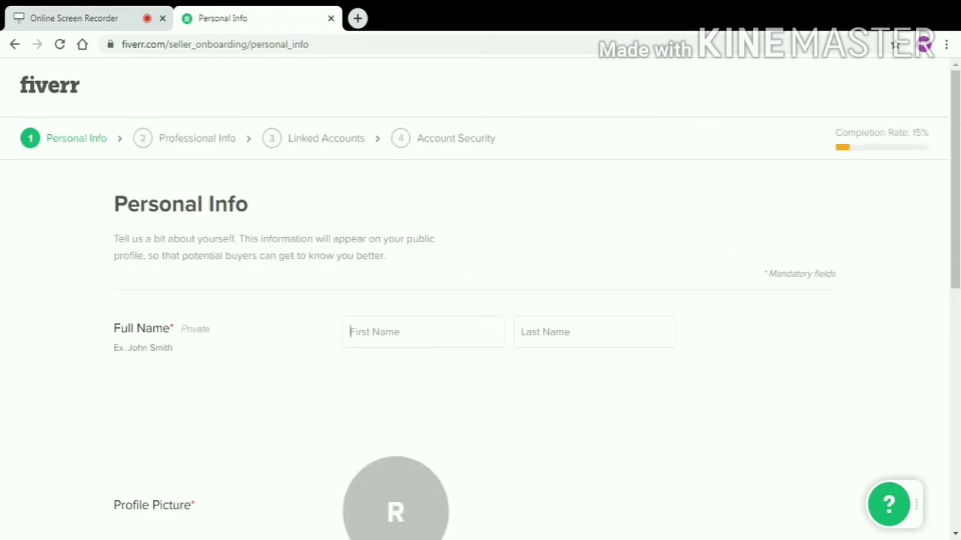
# Enter the seller's full name and type a QR-code design experience description.
pyautogui.scroll(-1, 462, 275)
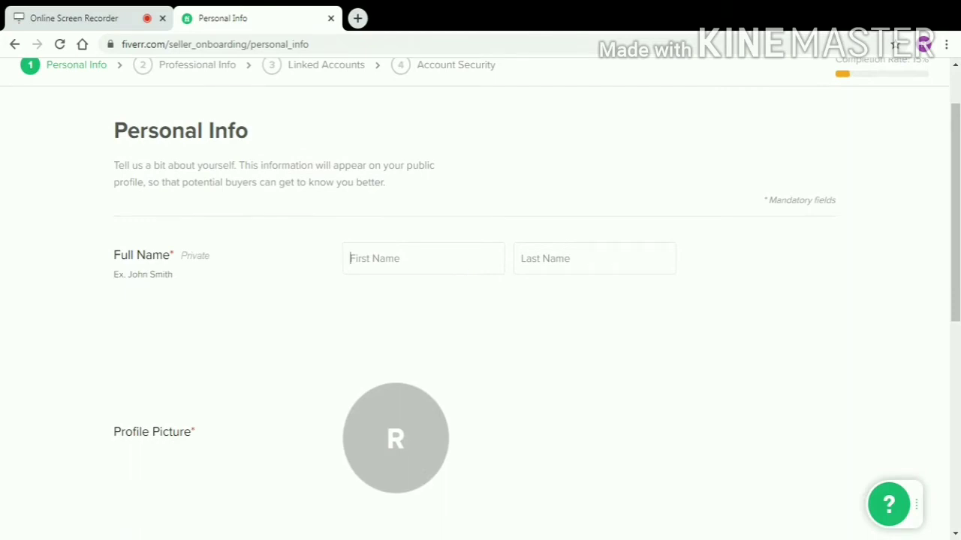
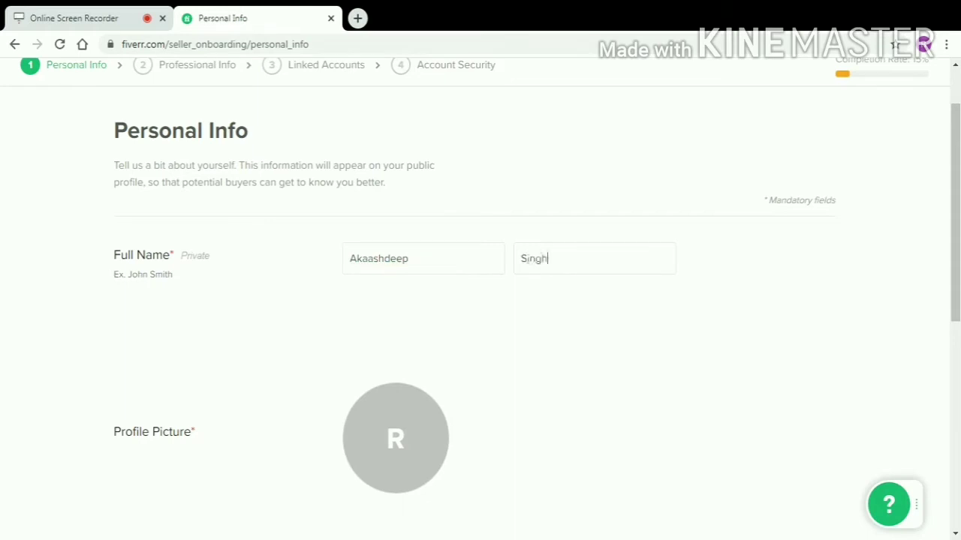
pyautogui.scroll(-2, 457, 286)
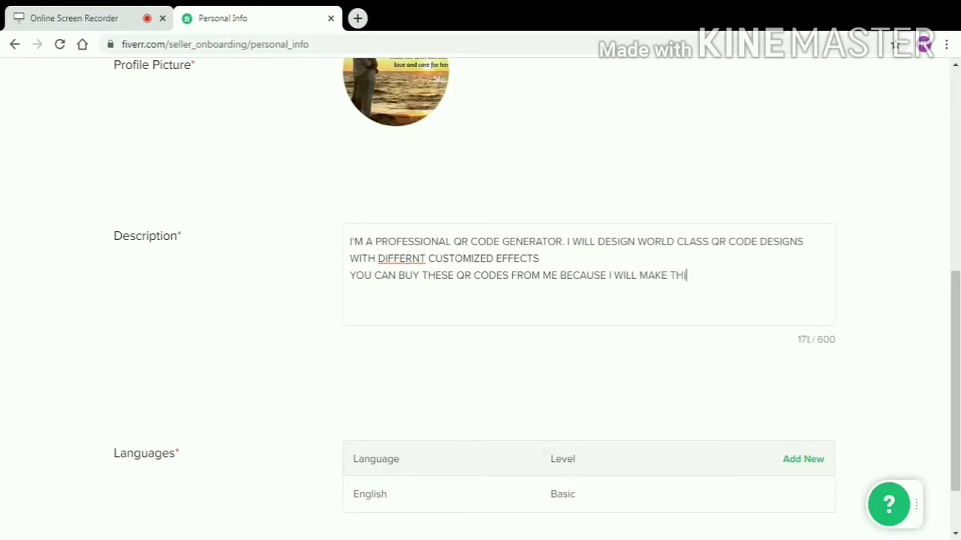
pyautogui.write('S')
pyautogui.write('D')
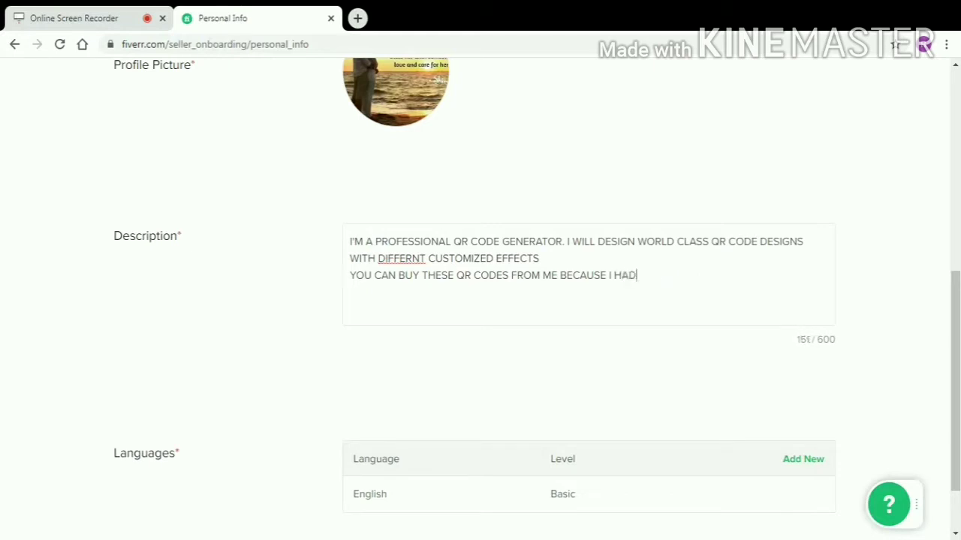
pyautogui.write(' A GRAET EXPERI')
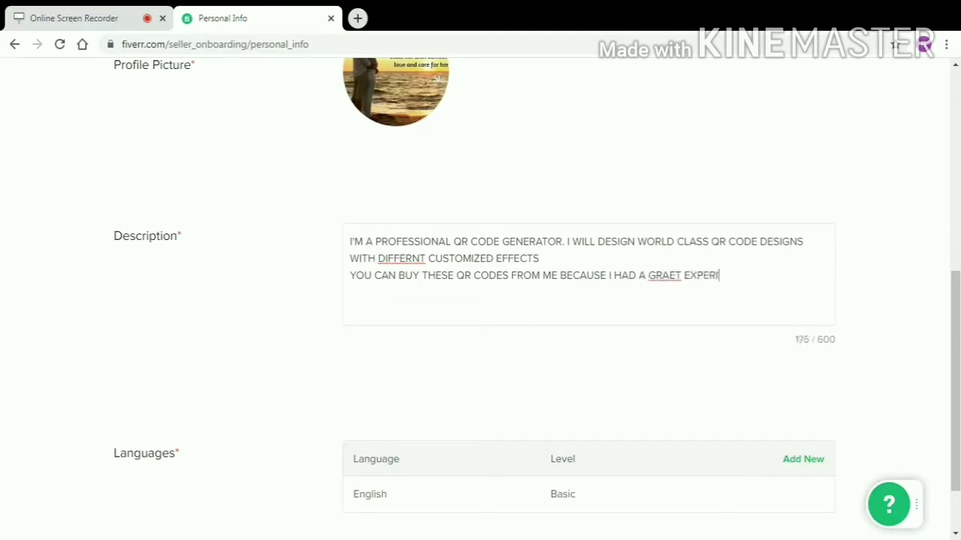
pyautogui.write('NCE IN THIS FI')
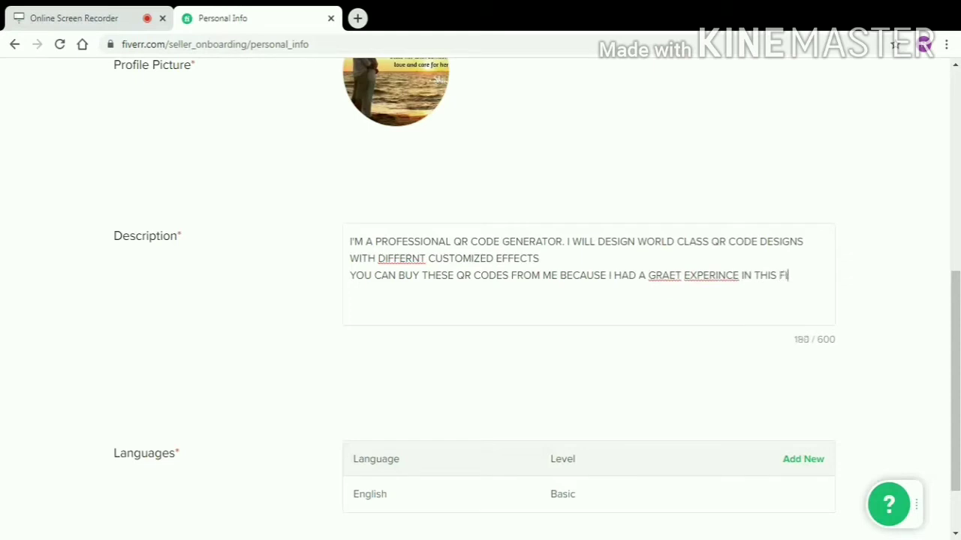
pyautogui.write('ELD')
# Update the English language entry to Fluent.
pyautogui.scroll(-2, 577, 296)
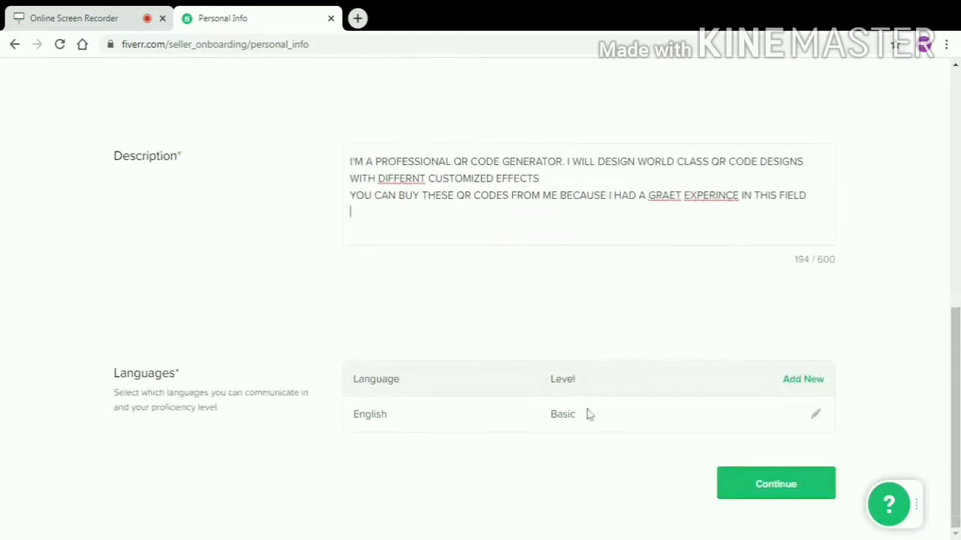
pyautogui.click(818, 417)
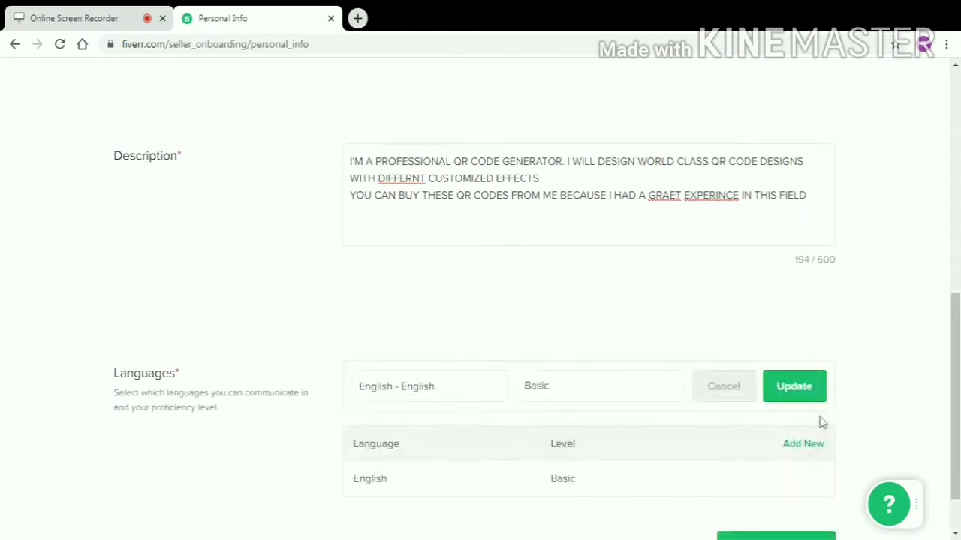
pyautogui.scroll(-1, 604, 478)
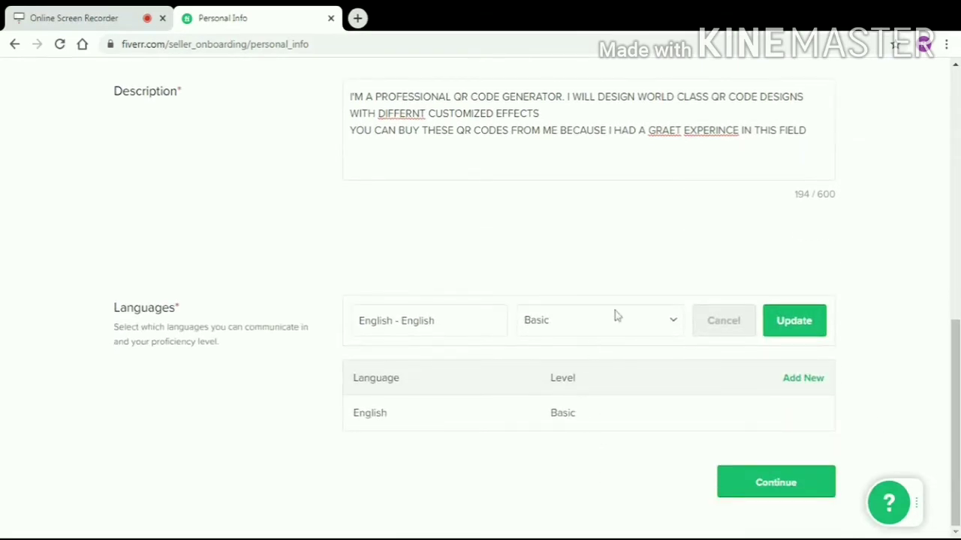
pyautogui.click(779, 331)
# Add Hindi as a Fluent language.
pyautogui.click(806, 381)
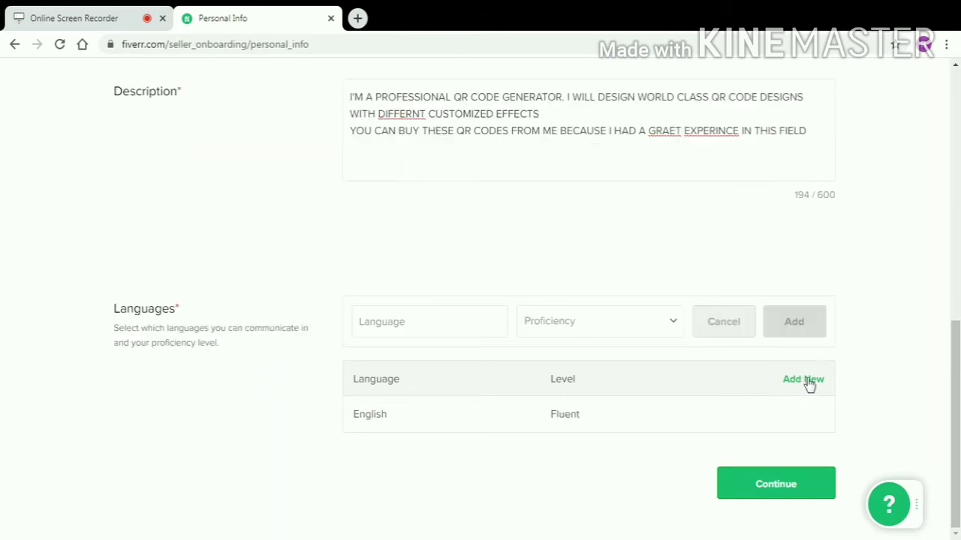
pyautogui.write('Hin')
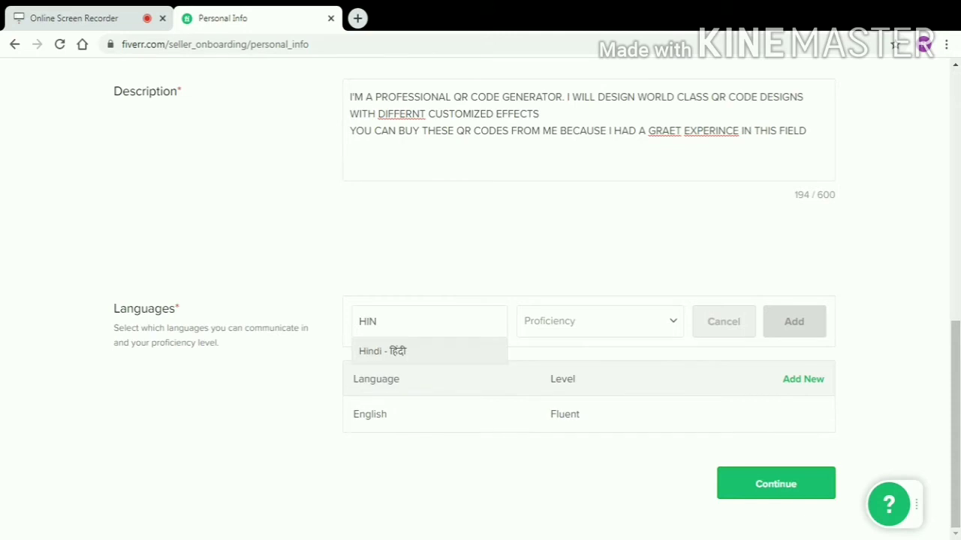
pyautogui.click(425, 350)
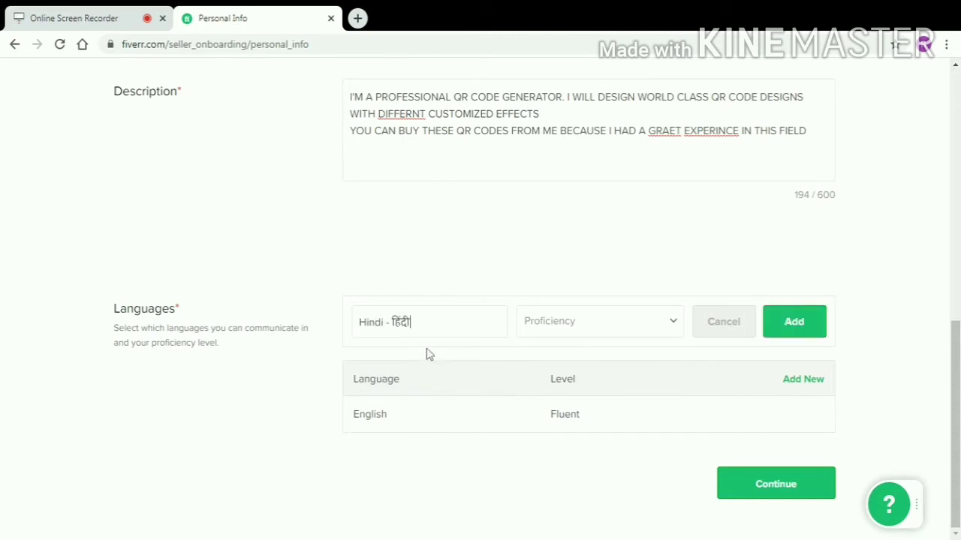
pyautogui.click(593, 353)
pyautogui.click(793, 329)
# Add Punjabi as a Fluent language and continue to Professional Info.
pyautogui.click(794, 338)
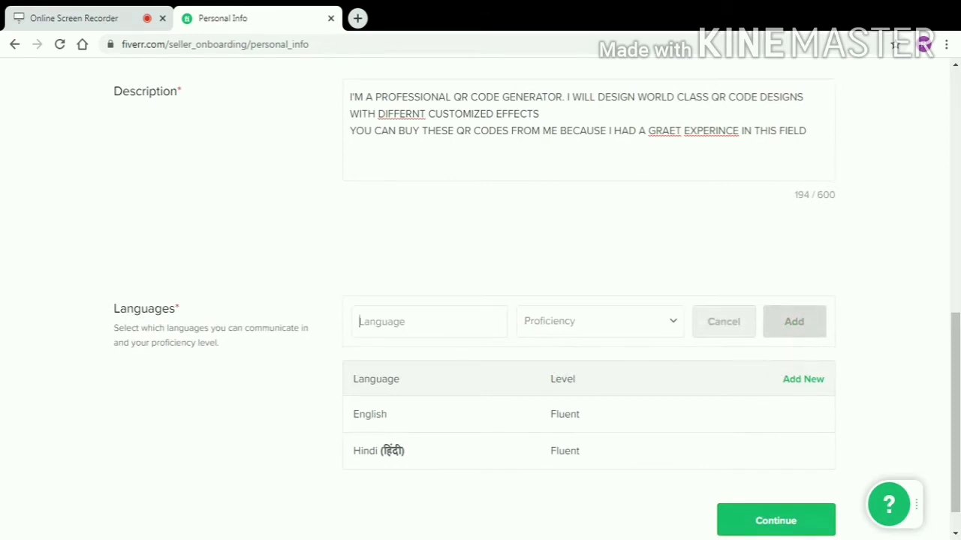
pyautogui.write('PUN')
pyautogui.press('Return')
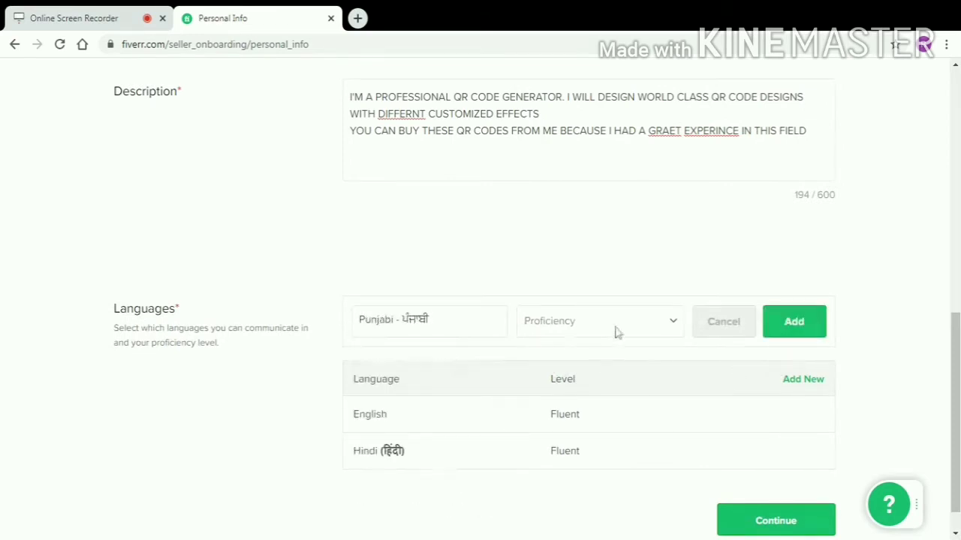
pyautogui.click(610, 343)
pyautogui.click(788, 331)
pyautogui.click(761, 491)
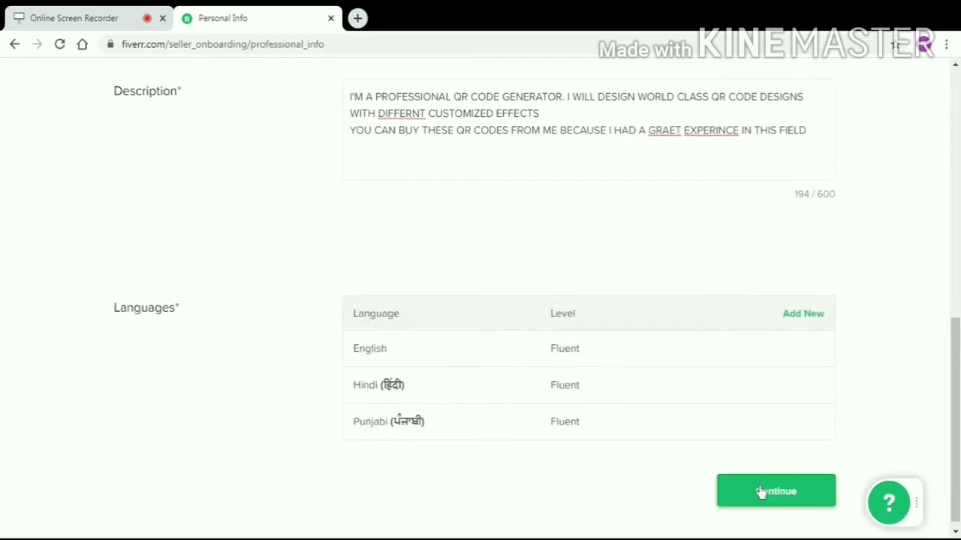
pyautogui.click(516, 344)
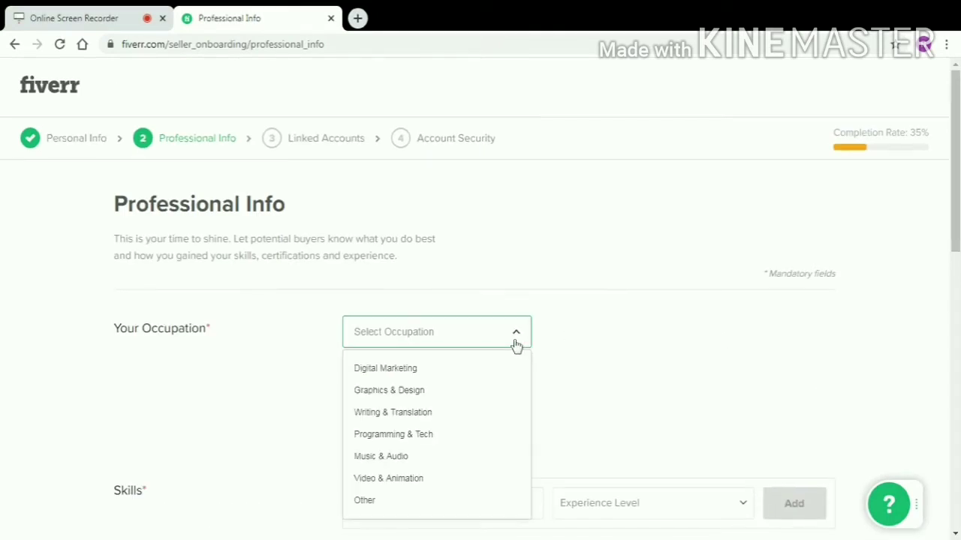
# Choose Graphics & Design with Logo, T-Shirts & Merchandise, Presentation Design and Invitations skills.
pyautogui.click(405, 392)
pyautogui.scroll(-2, 405, 392)
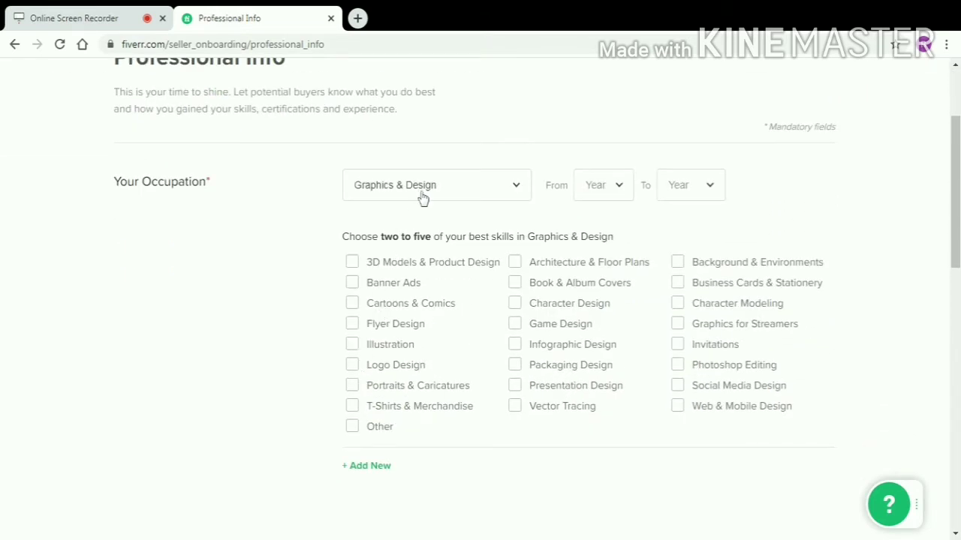
pyautogui.click(353, 368)
pyautogui.click(354, 407)
pyautogui.click(518, 387)
pyautogui.click(677, 347)
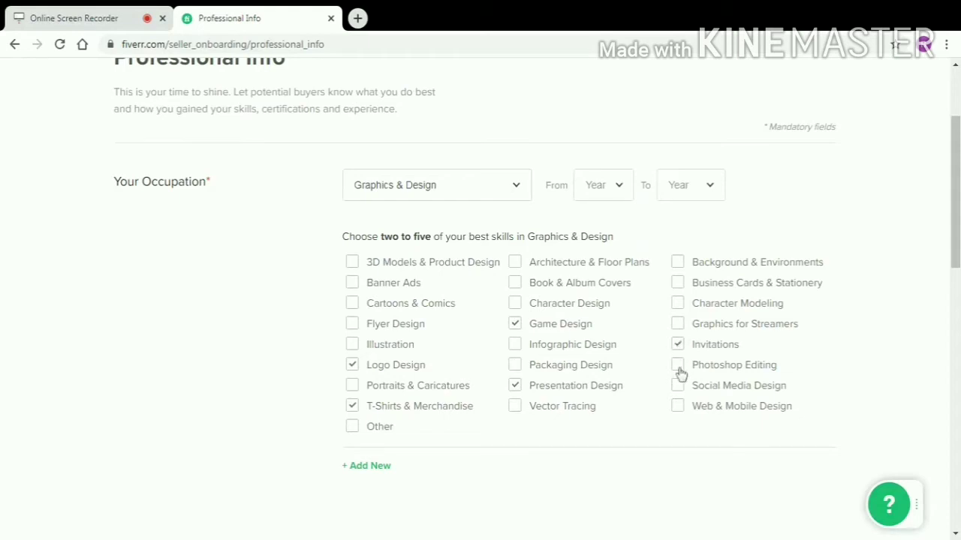
# Set the occupation years from 2017 to 2019.
pyautogui.click(617, 197)
pyautogui.click(609, 288)
pyautogui.click(682, 188)
pyautogui.click(680, 244)
pyautogui.scroll(-5, 588, 276)
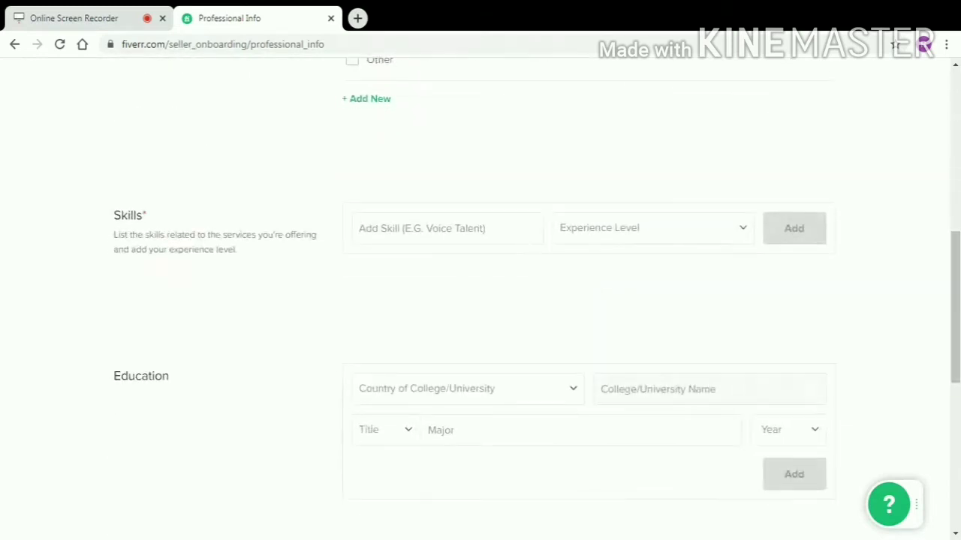
# Add Qrcode Maker as an Expert skill and set the college country to India.
pyautogui.write('QR')
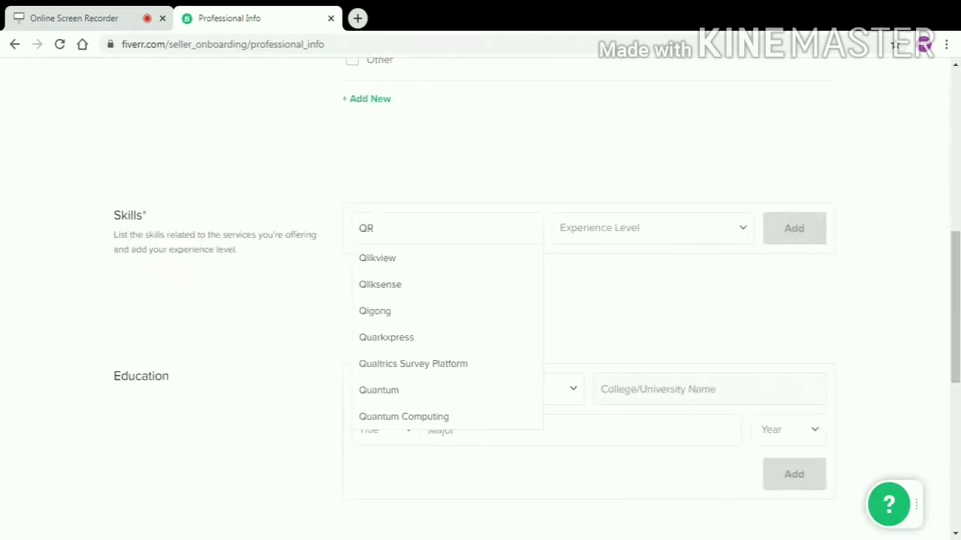
pyautogui.click(525, 293)
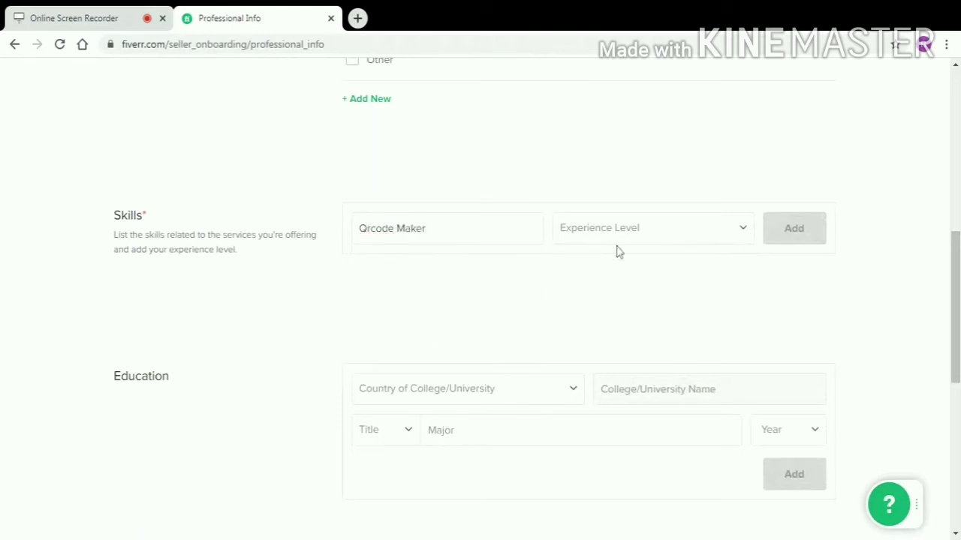
pyautogui.click(617, 251)
pyautogui.click(765, 245)
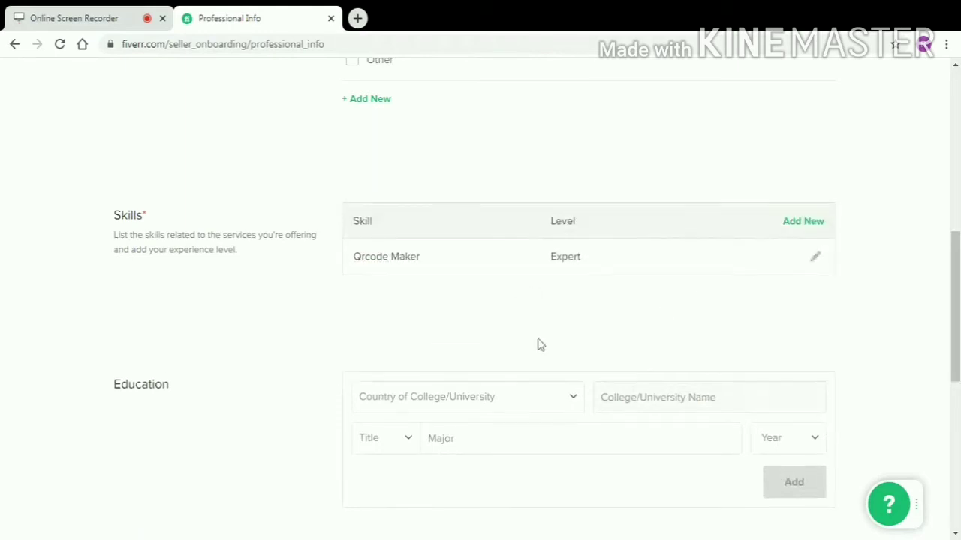
pyautogui.scroll(-2, 514, 343)
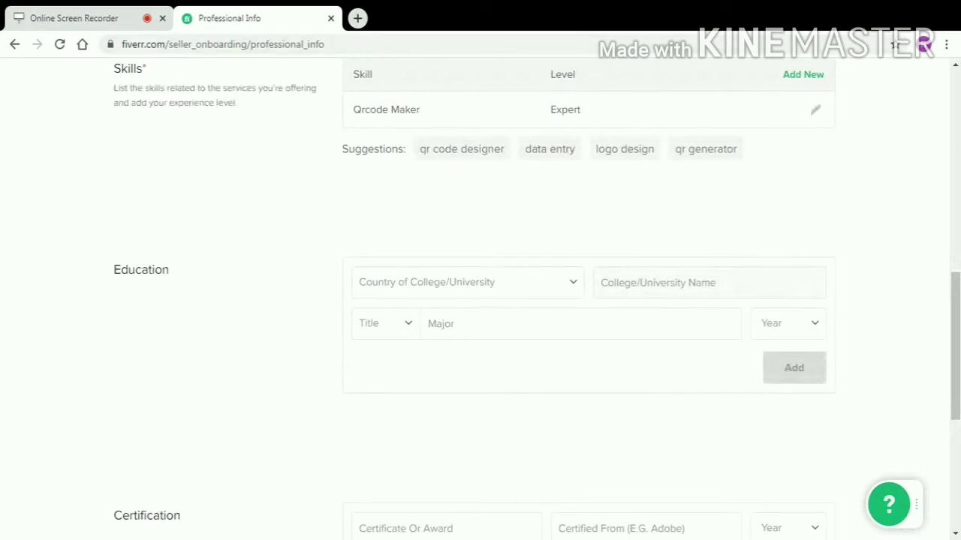
pyautogui.press('Return')
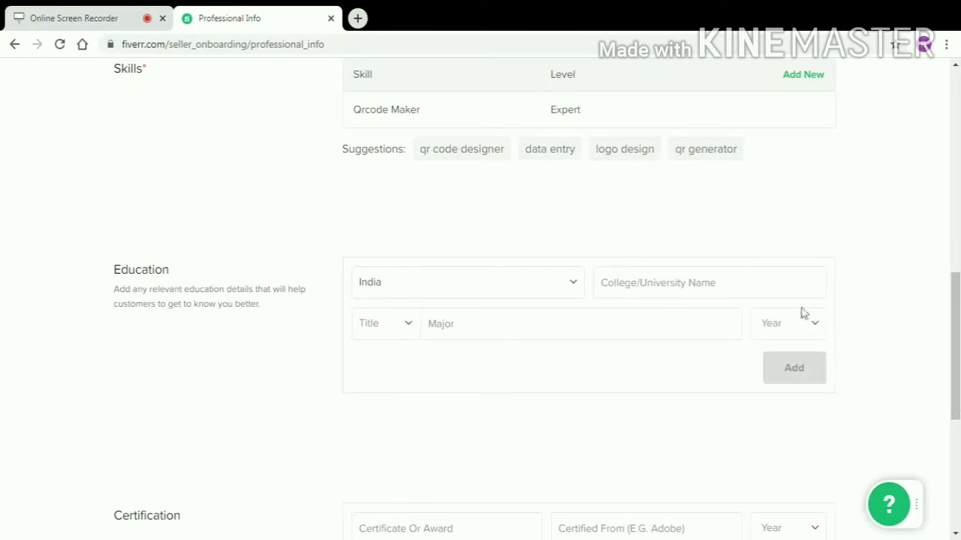
# Enter GNDU as the college, B.Sc. as the title and 2018 as the graduation year.
pyautogui.scroll(-2, 733, 382)
pyautogui.scroll(1, 732, 382)
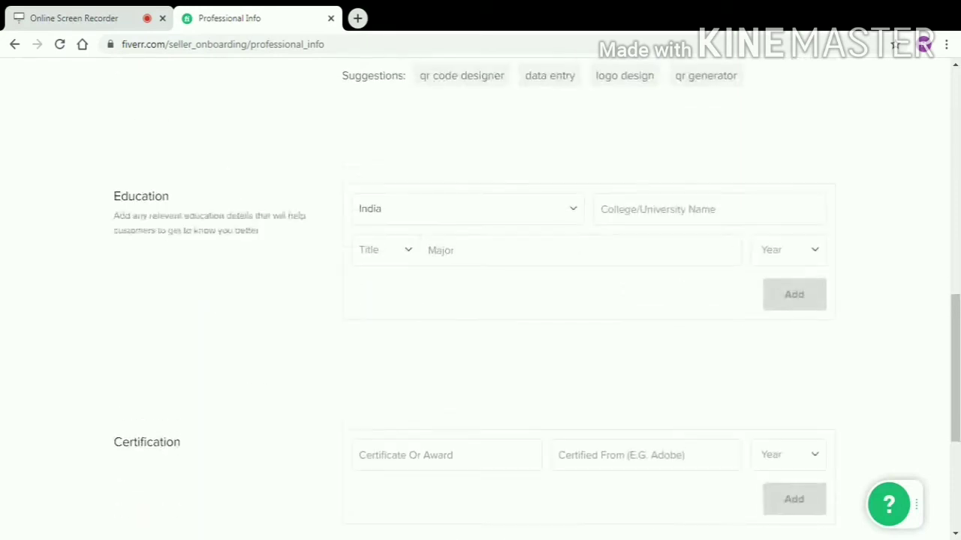
pyautogui.scroll(-1, 733, 383)
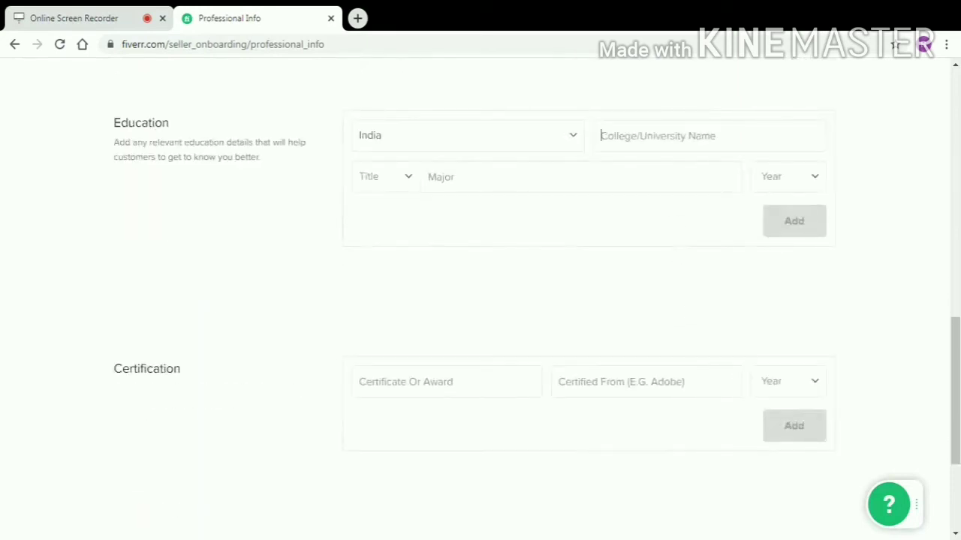
pyautogui.write('GNDU')
pyautogui.click(417, 199)
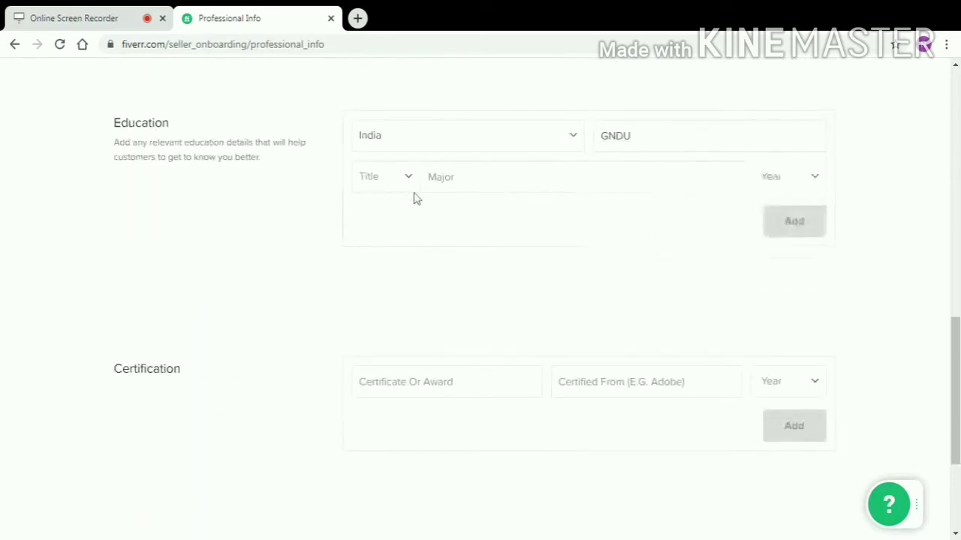
pyautogui.press('Tab')
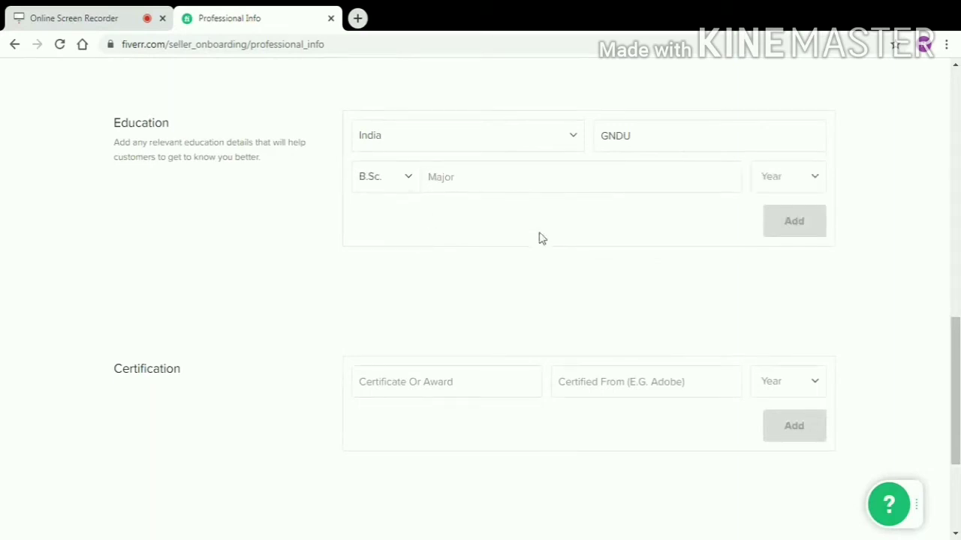
pyautogui.write('MATHS')
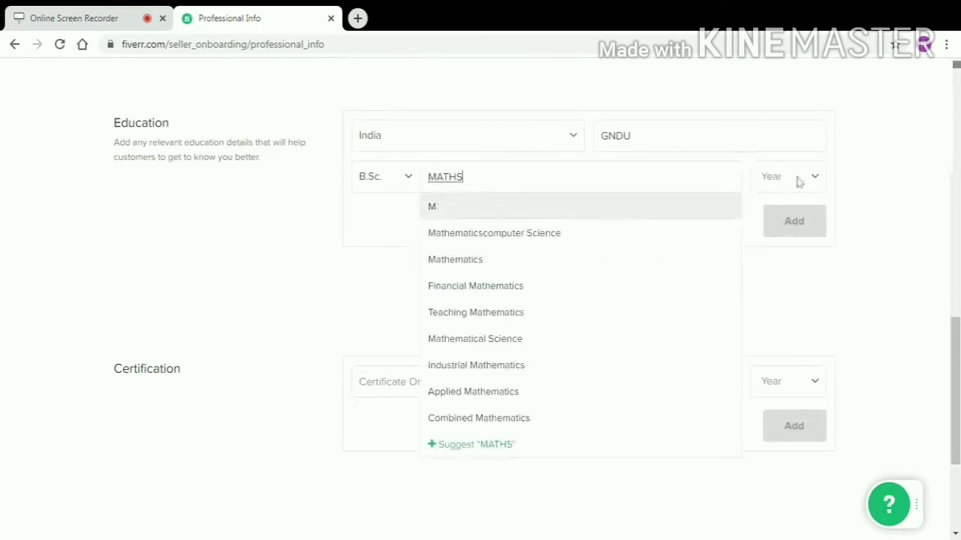
pyautogui.click(784, 197)
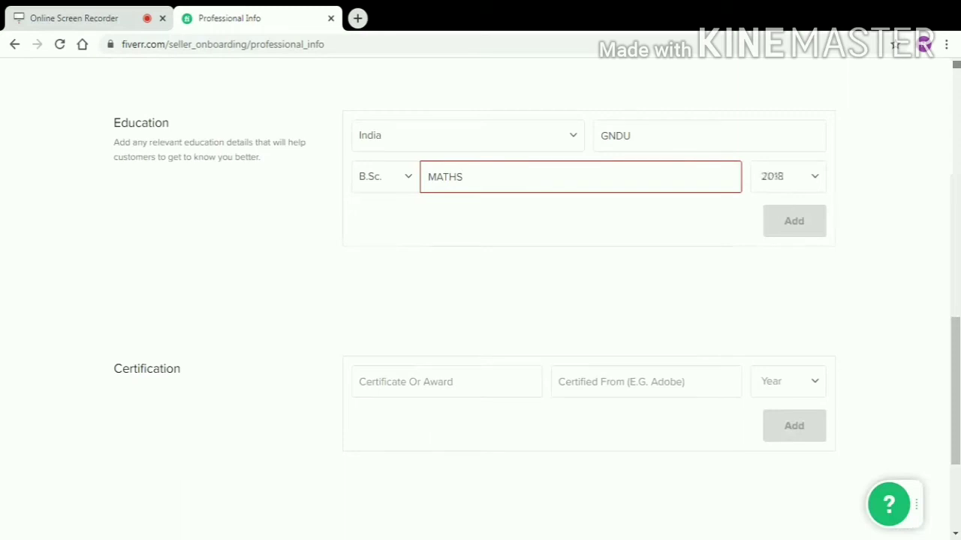
# Choose Mathematicscomputer Science as the major, add the entry, and continue to Linked Accounts.
pyautogui.click(690, 188)
pyautogui.click(618, 232)
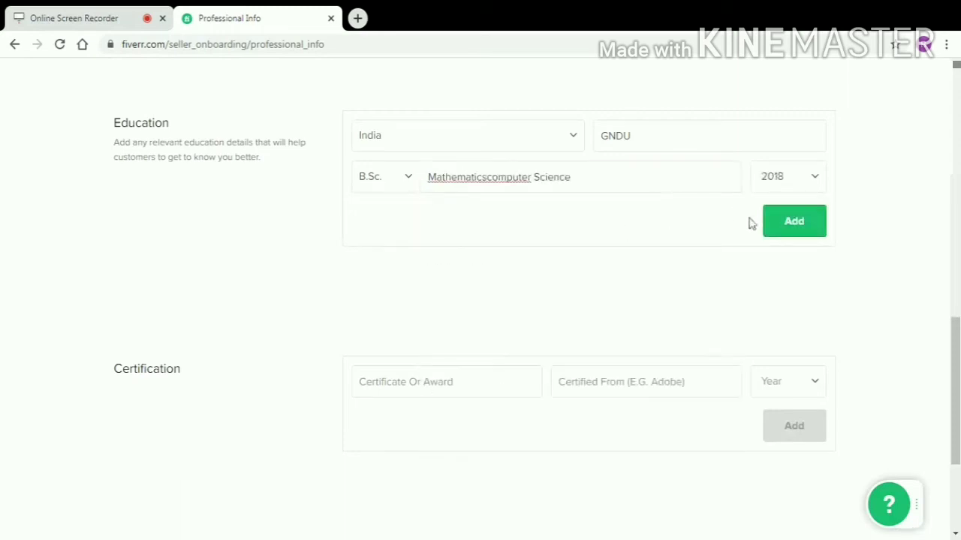
pyautogui.click(788, 229)
pyautogui.scroll(-2, 710, 277)
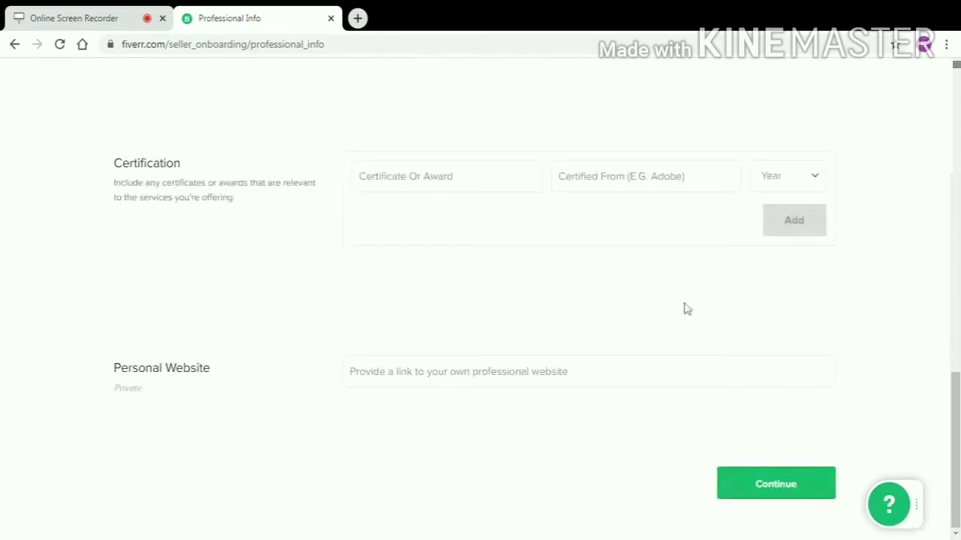
pyautogui.click(739, 470)
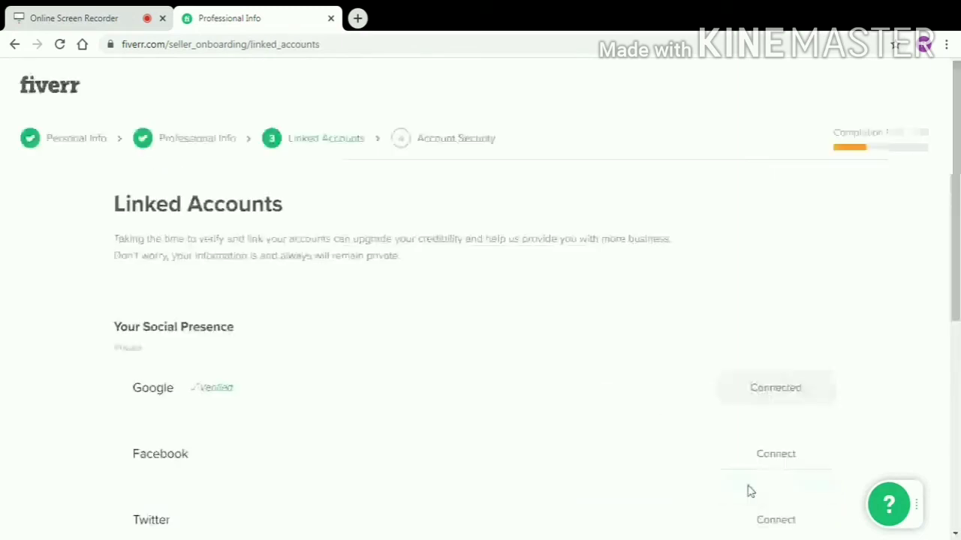
# Skip connecting Facebook, Twitter, Dribbble, Behance and Vimeo and continue to Account Security.
pyautogui.scroll(-3, 581, 398)
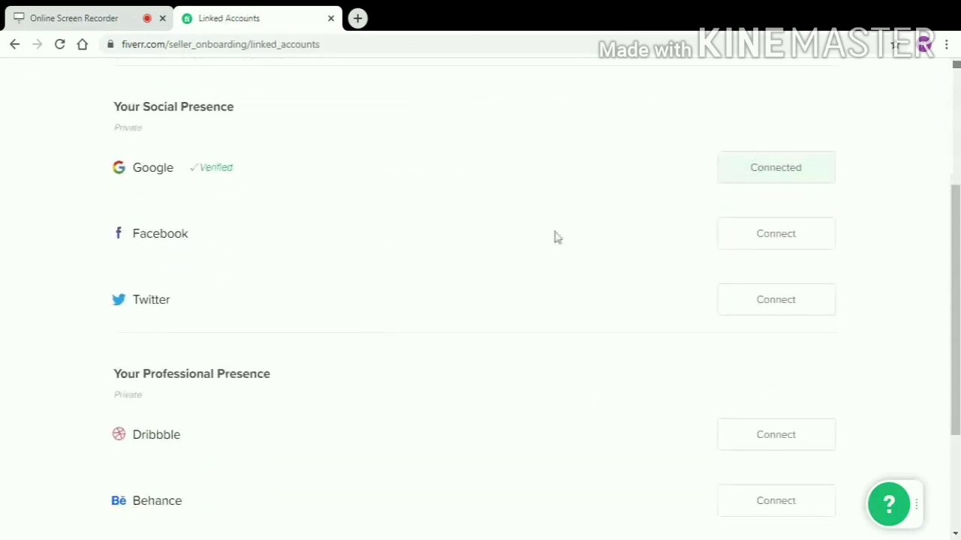
pyautogui.scroll(-3, 750, 300)
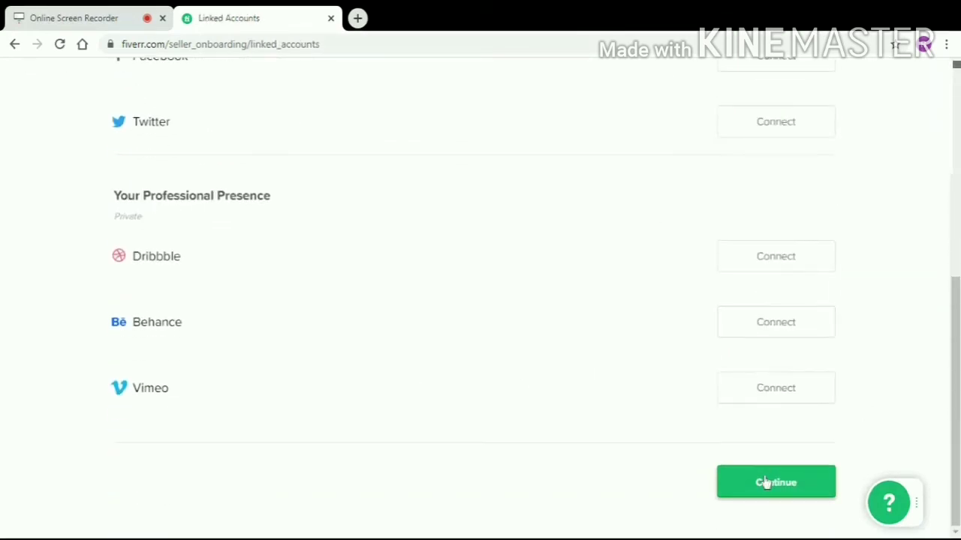
pyautogui.click(766, 483)
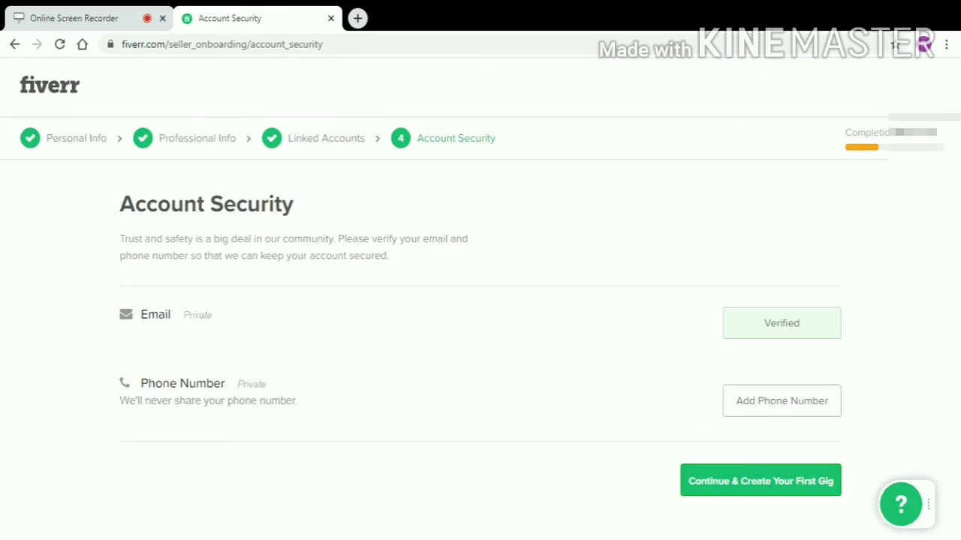
# Try SMS phone verification, dismiss the error dialog, and continue to create the first gig.
pyautogui.click(772, 409)
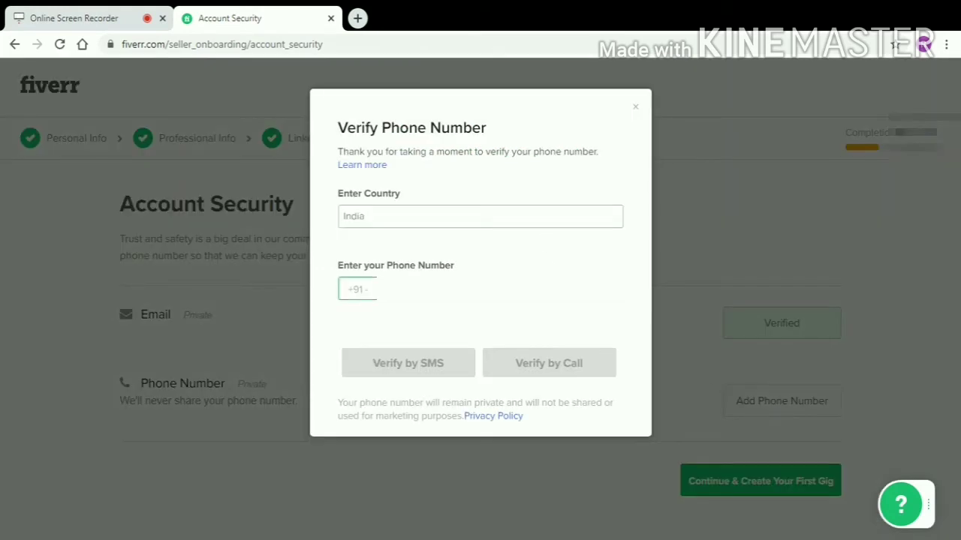
pyautogui.press('Down')
pyautogui.press('Return')
pyautogui.click(461, 358)
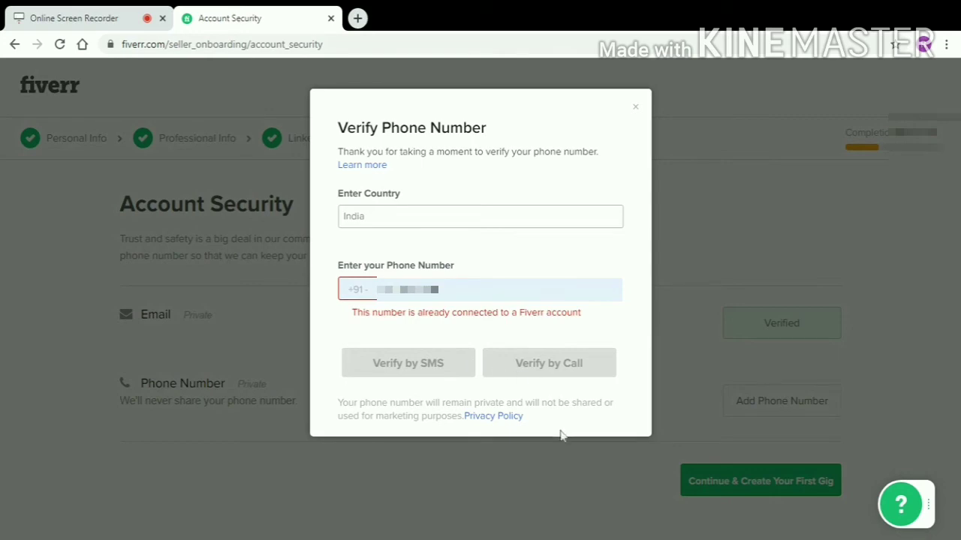
pyautogui.click(635, 108)
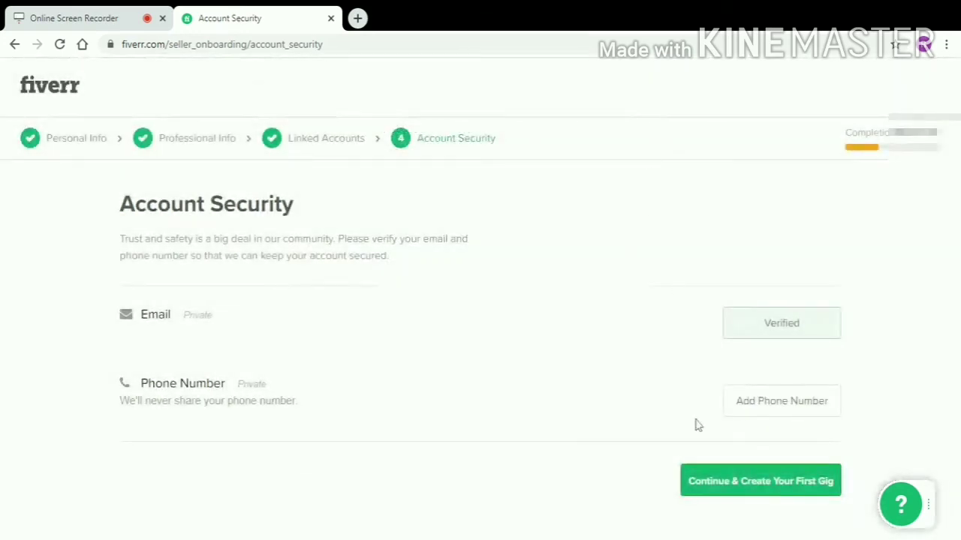
pyautogui.click(721, 488)
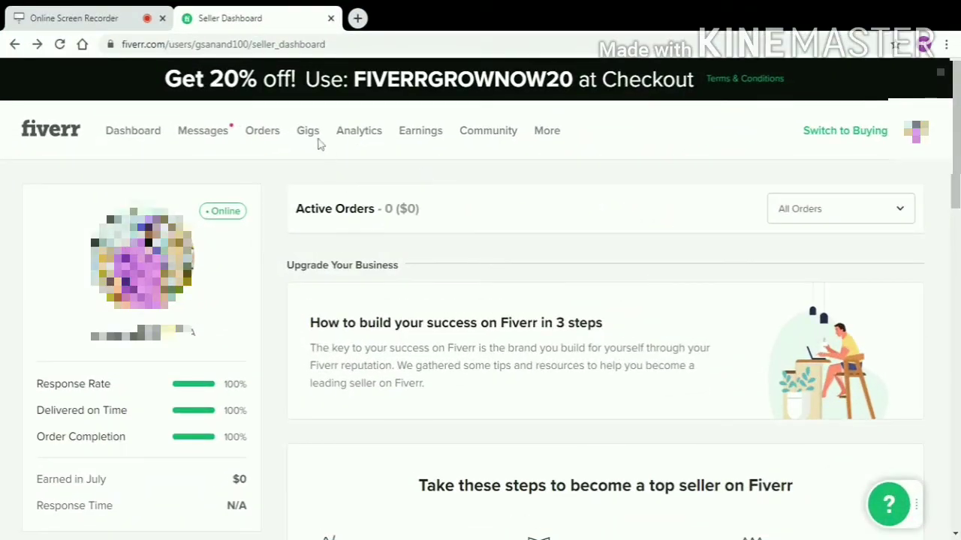
# From the Gigs page, open the gig form with Title, Category and Search Tags fields.
pyautogui.click(318, 139)
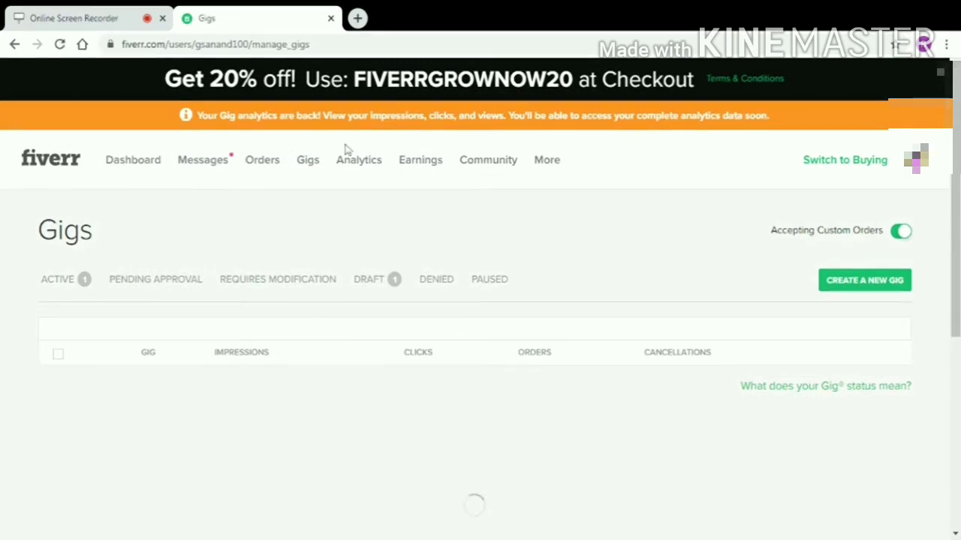
pyautogui.click(828, 280)
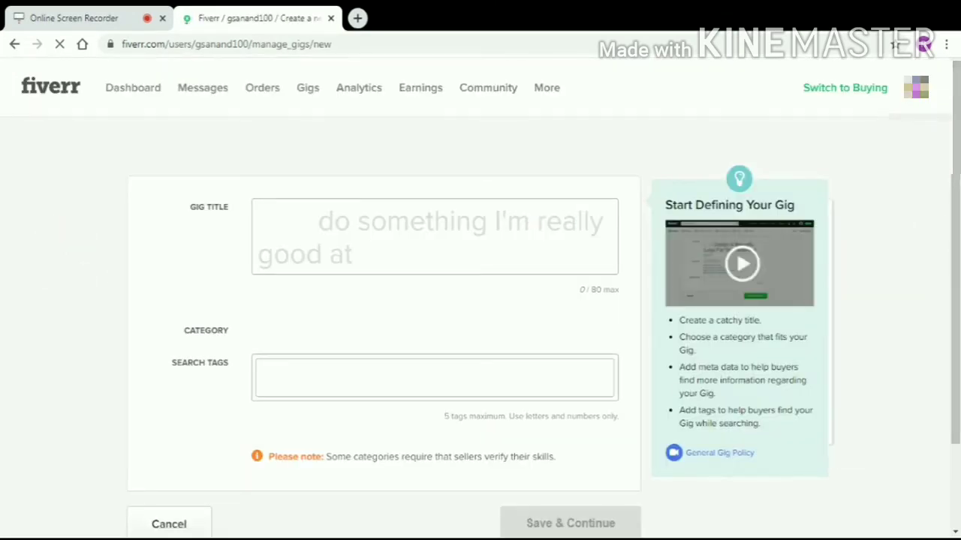
pyautogui.scroll(-2, 491, 243)
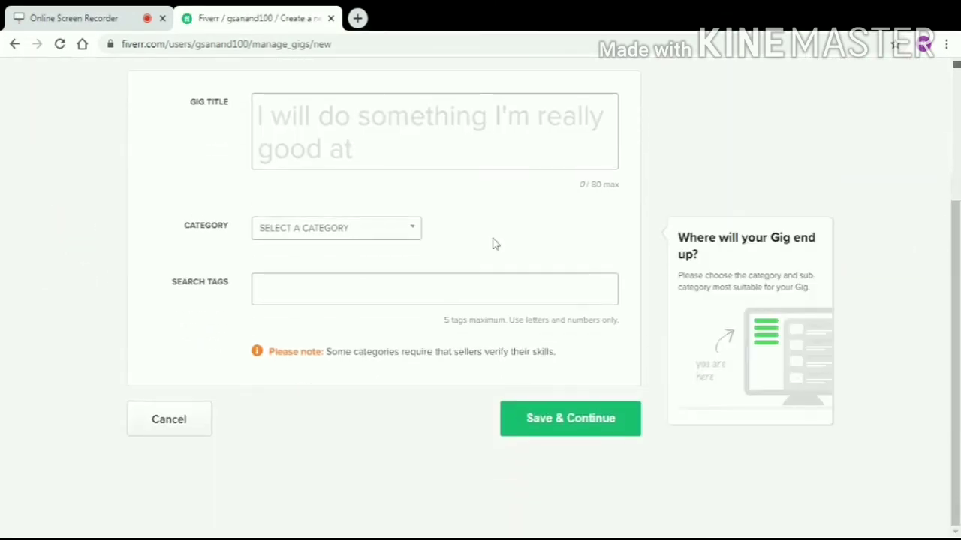
pyautogui.scroll(2, 495, 244)
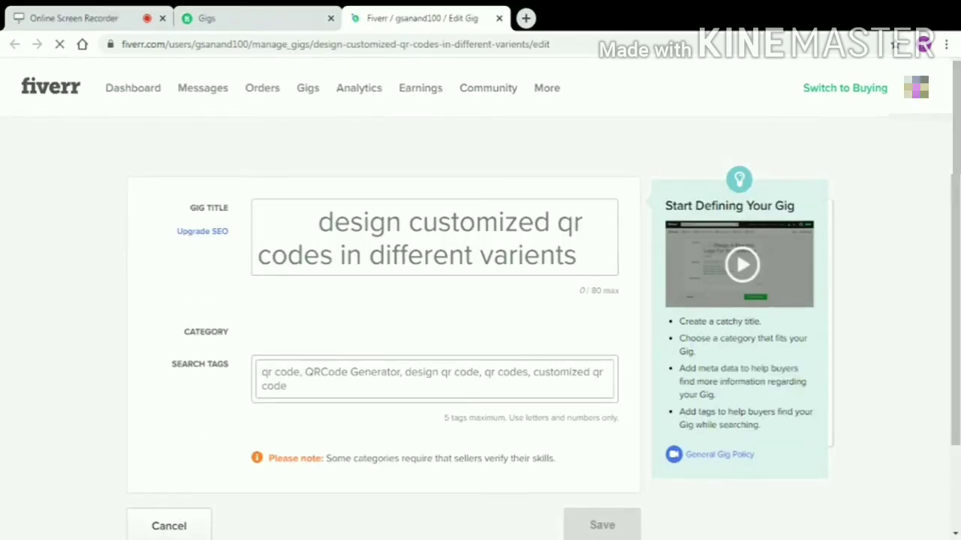
# Save the 'design customized qr codes in different varients' overview under Graphics & Design with five tags.
pyautogui.scroll(-3, 511, 365)
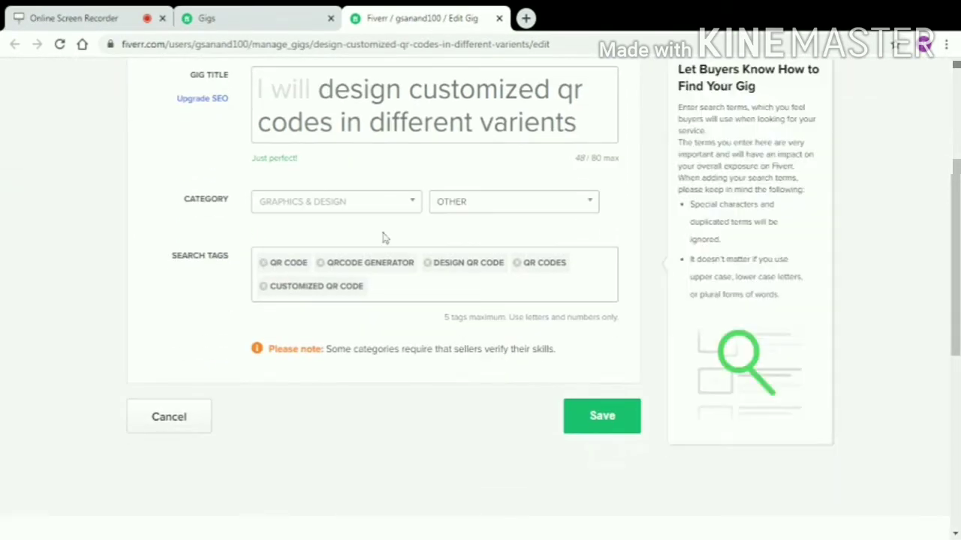
pyautogui.click(604, 420)
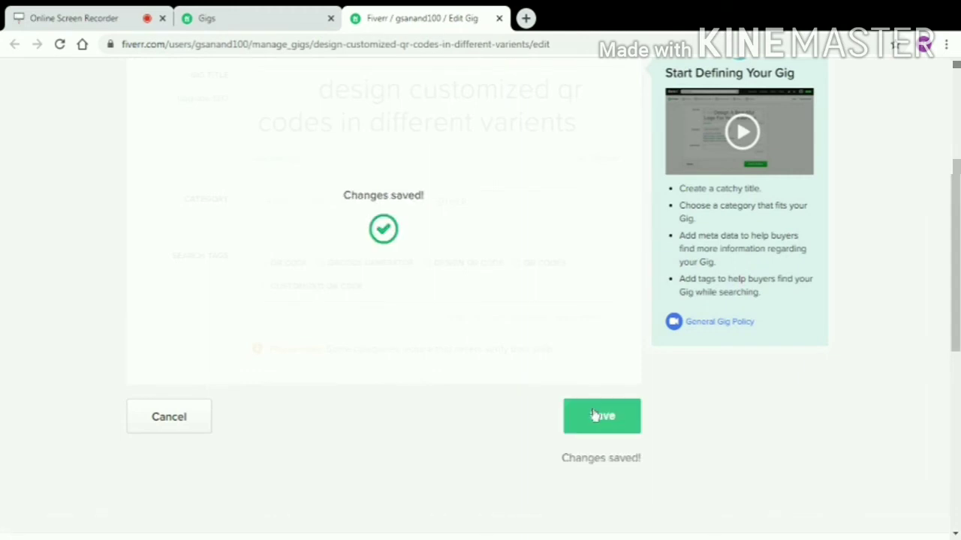
pyautogui.scroll(2, 578, 404)
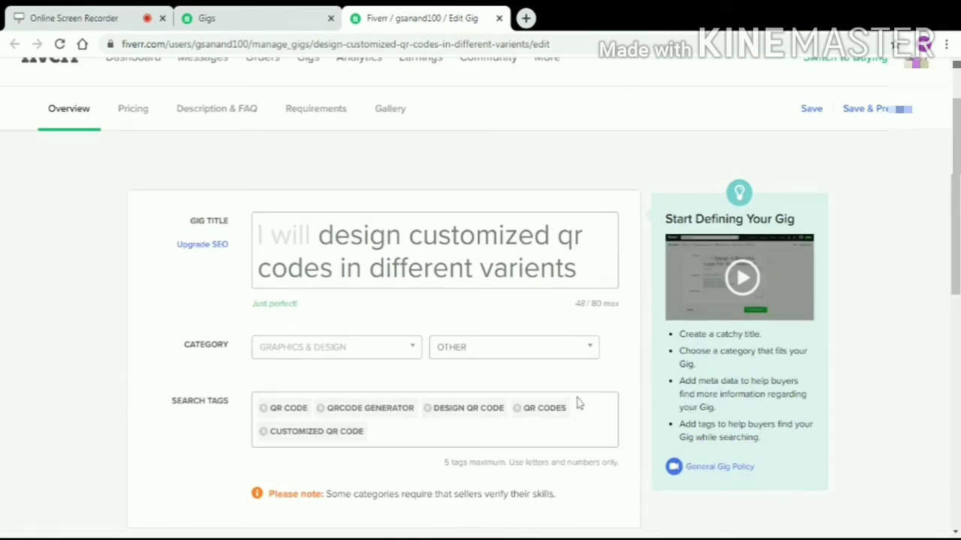
pyautogui.scroll(-1, 578, 404)
pyautogui.scroll(-1, 578, 404)
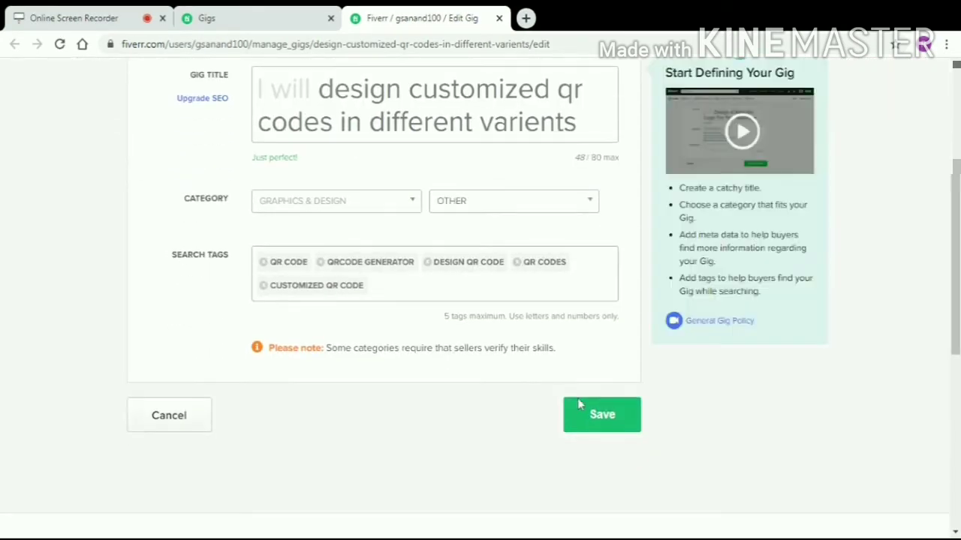
pyautogui.scroll(-1, 578, 404)
pyautogui.scroll(2, 577, 401)
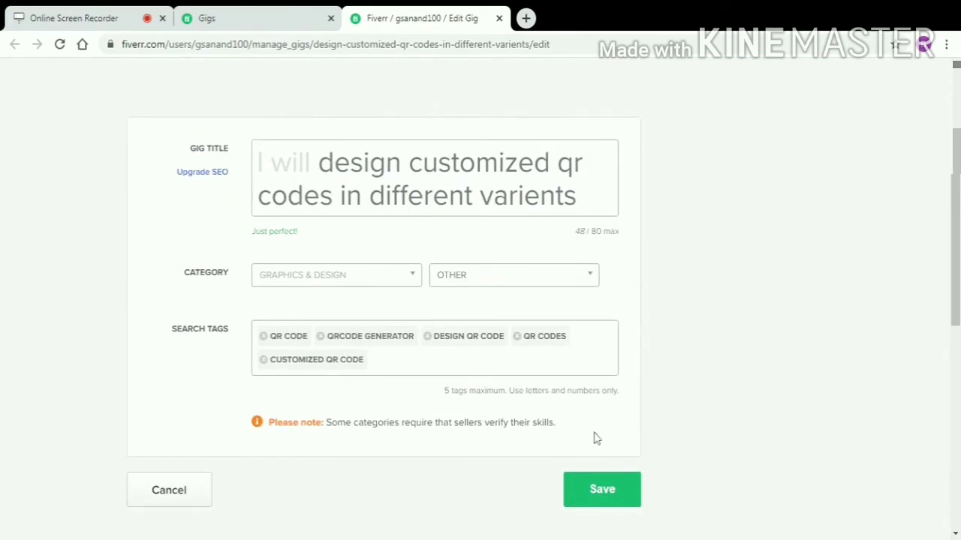
pyautogui.click(605, 491)
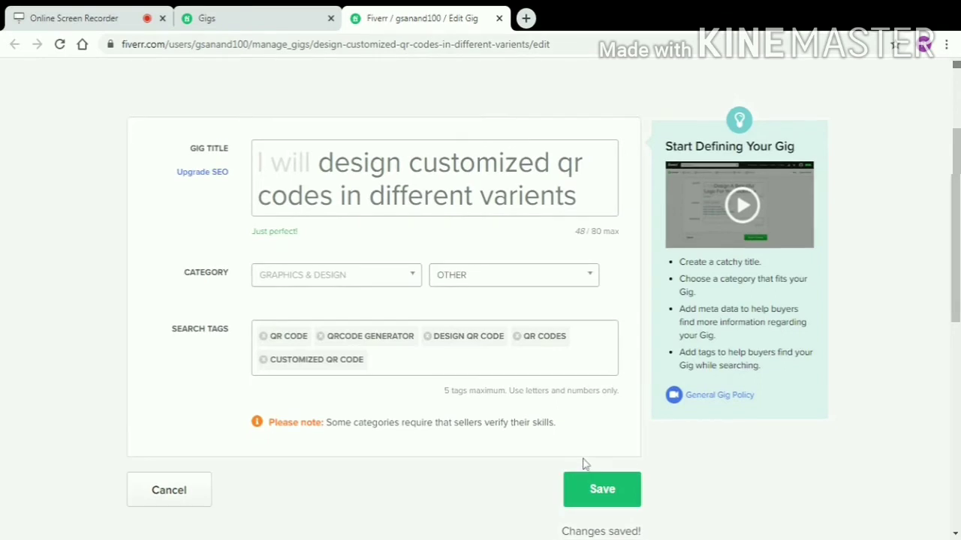
pyautogui.scroll(2, 451, 307)
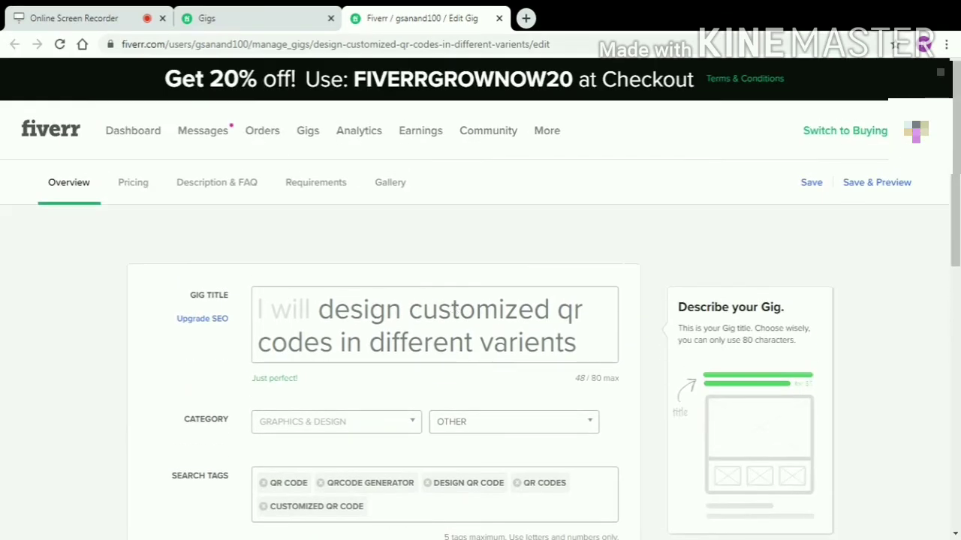
# Save the $10, $20 and $50 packages with fast delivery, revision and stock photo extras.
pyautogui.click(135, 184)
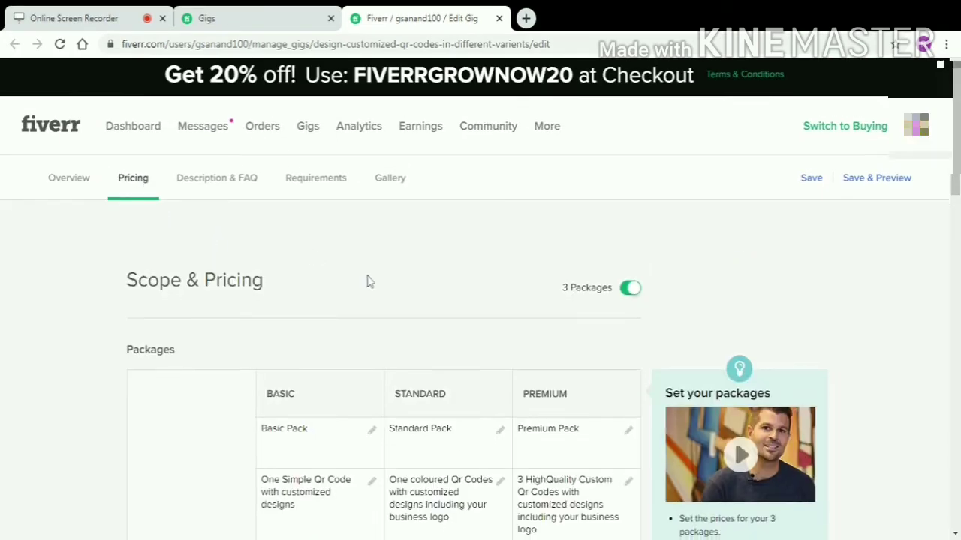
pyautogui.scroll(-3, 369, 279)
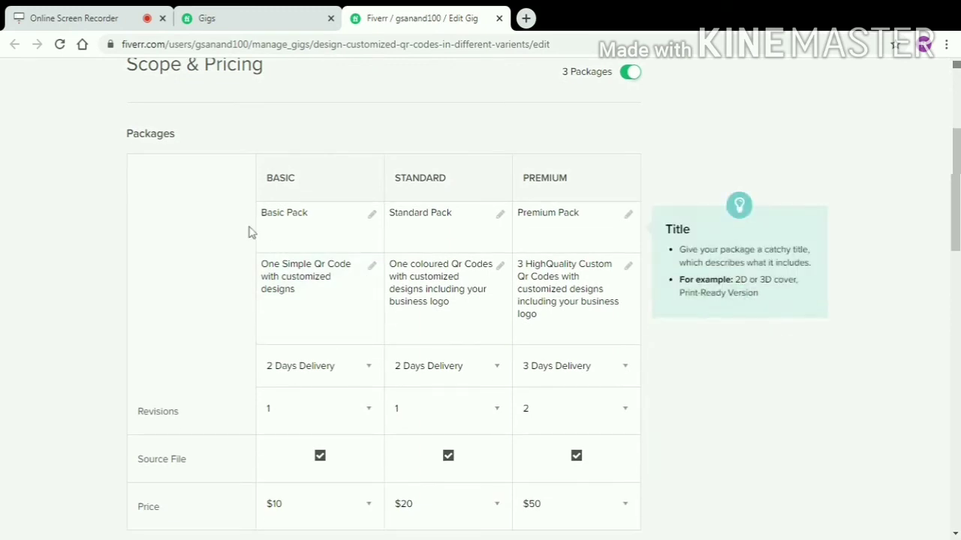
pyautogui.scroll(-1, 383, 300)
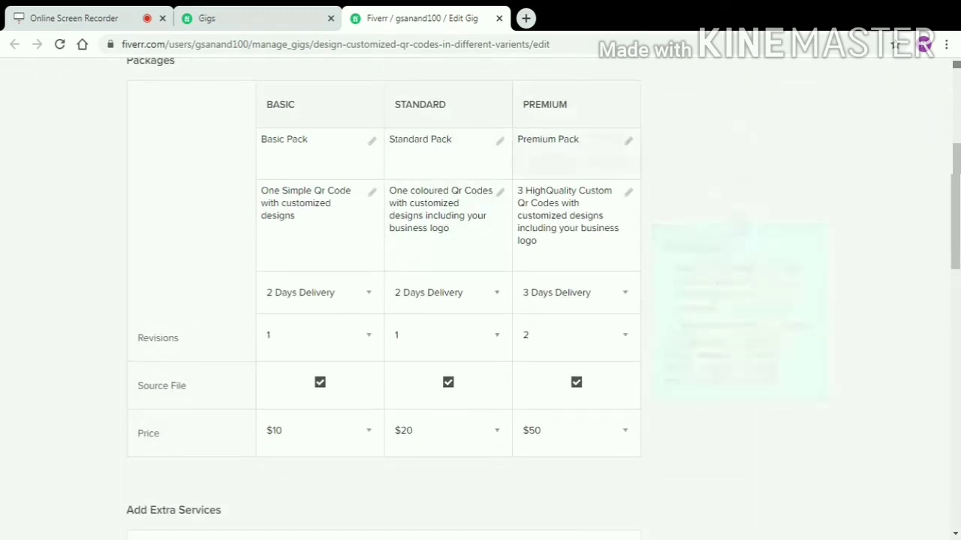
pyautogui.scroll(2, 488, 255)
pyautogui.scroll(-2, 468, 276)
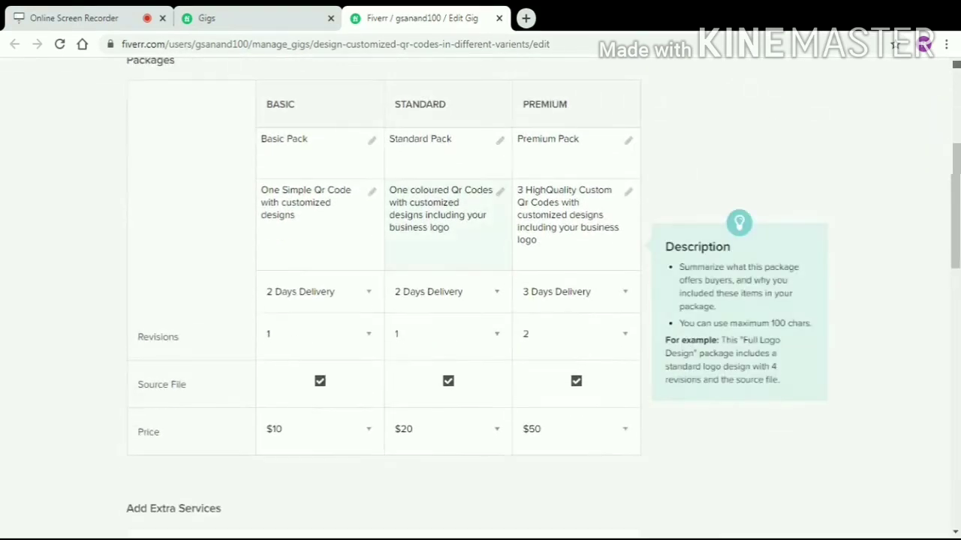
pyautogui.scroll(-2, 487, 412)
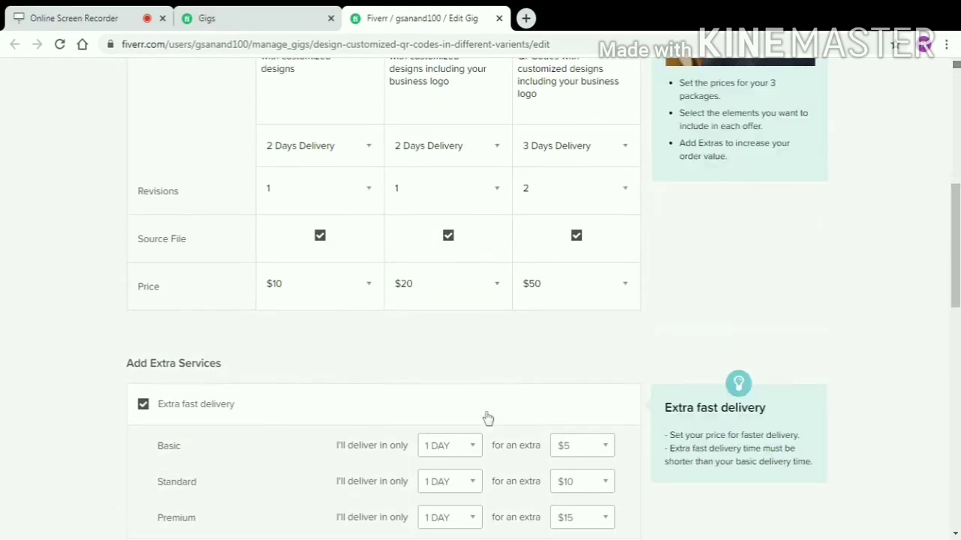
pyautogui.scroll(-4, 486, 420)
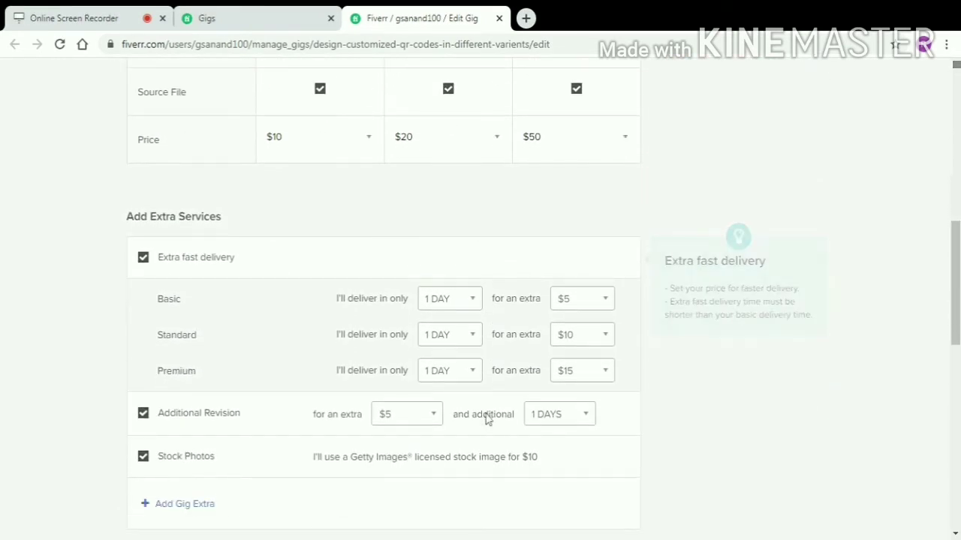
pyautogui.scroll(-1, 487, 422)
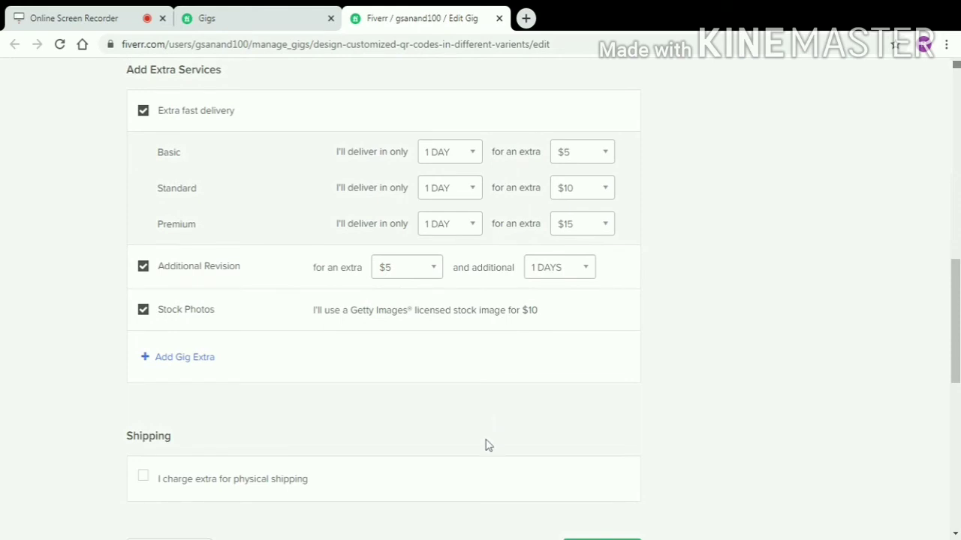
pyautogui.scroll(-1, 488, 445)
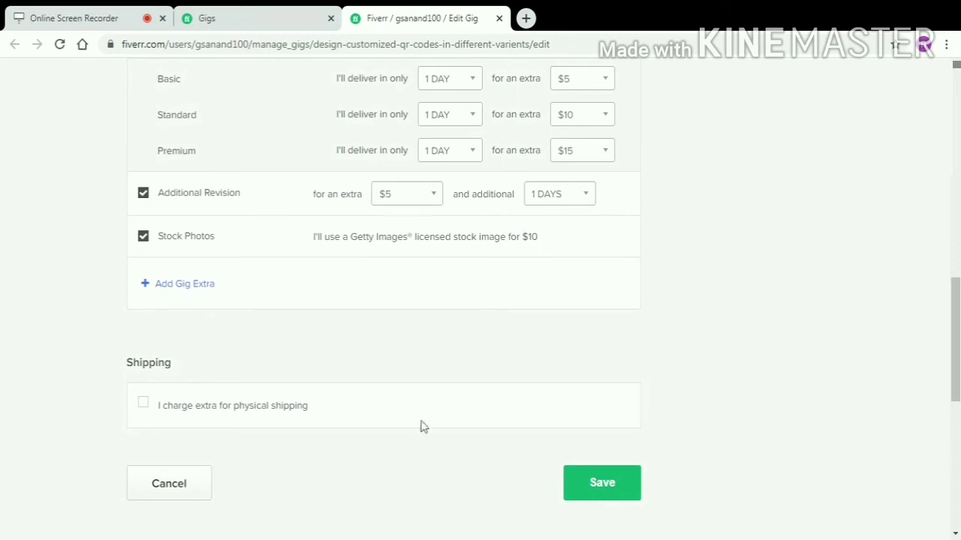
pyautogui.click(575, 485)
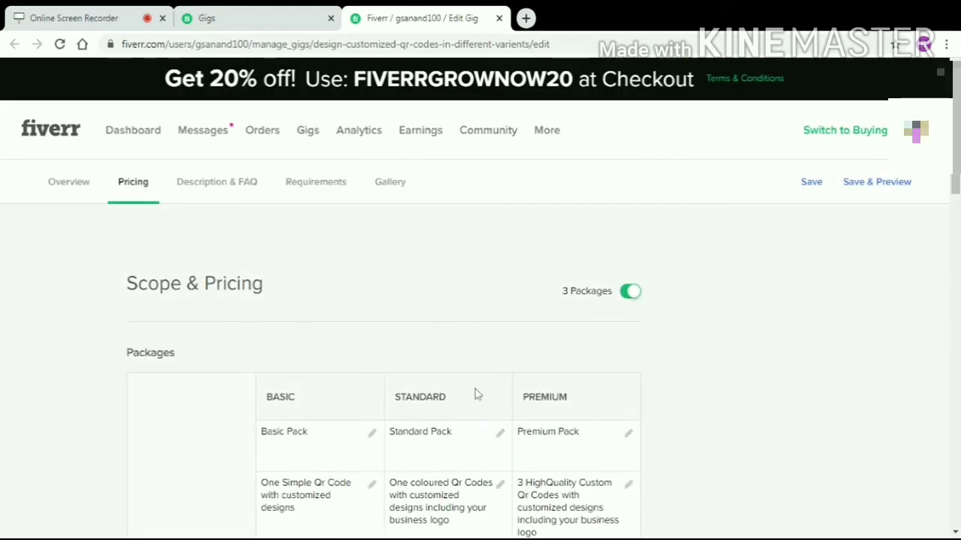
pyautogui.click(249, 182)
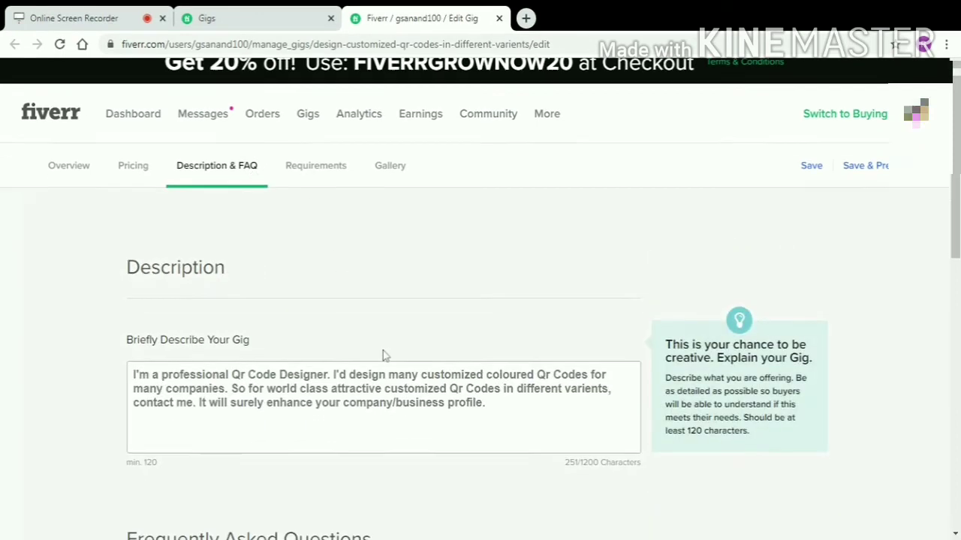
# Save the 251-character coloured QR-code description without adding any FAQs.
pyautogui.scroll(-1, 383, 354)
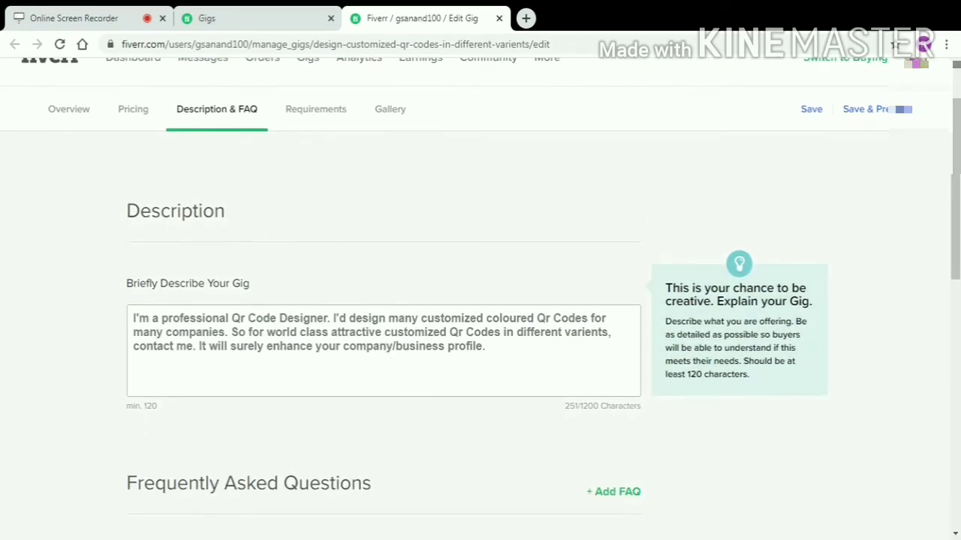
pyautogui.scroll(-3, 510, 385)
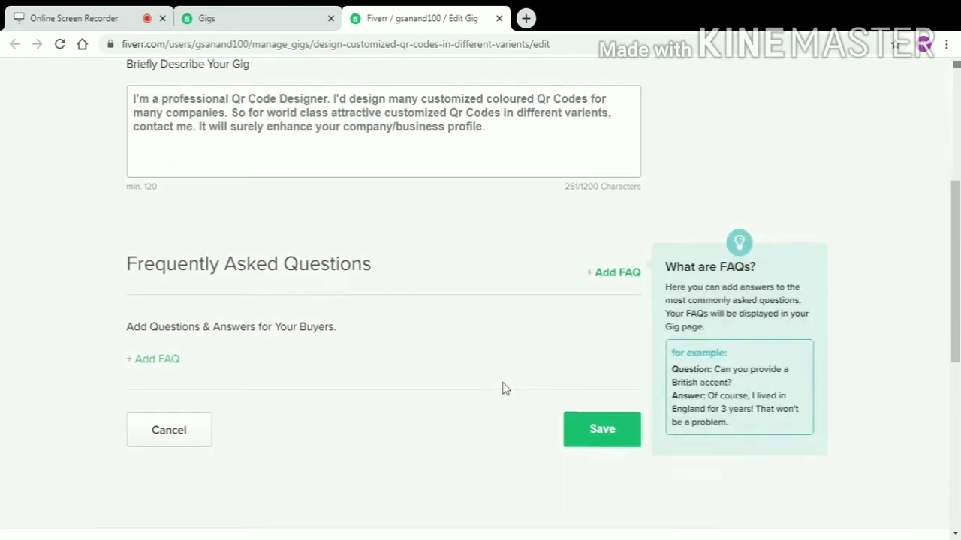
pyautogui.scroll(1, 525, 420)
pyautogui.click(581, 501)
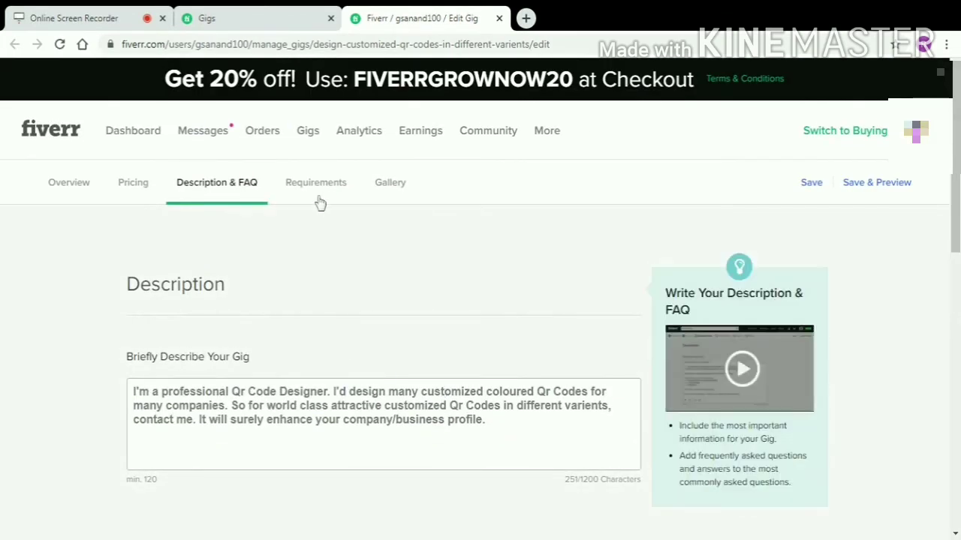
pyautogui.click(318, 191)
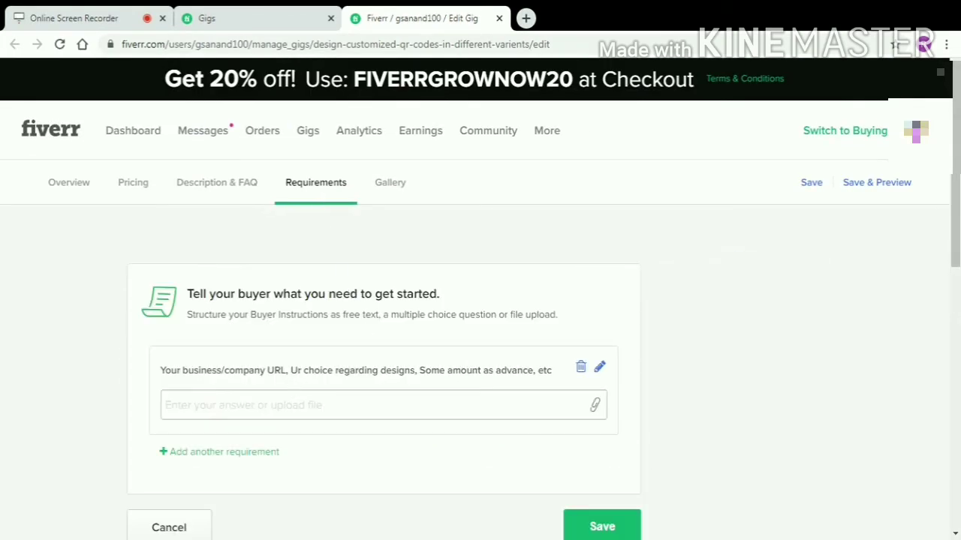
# Save the requirement asking for company URL, design choice and advance, then view the Gallery.
pyautogui.moveTo(160, 371); pyautogui.dragTo(485, 533)
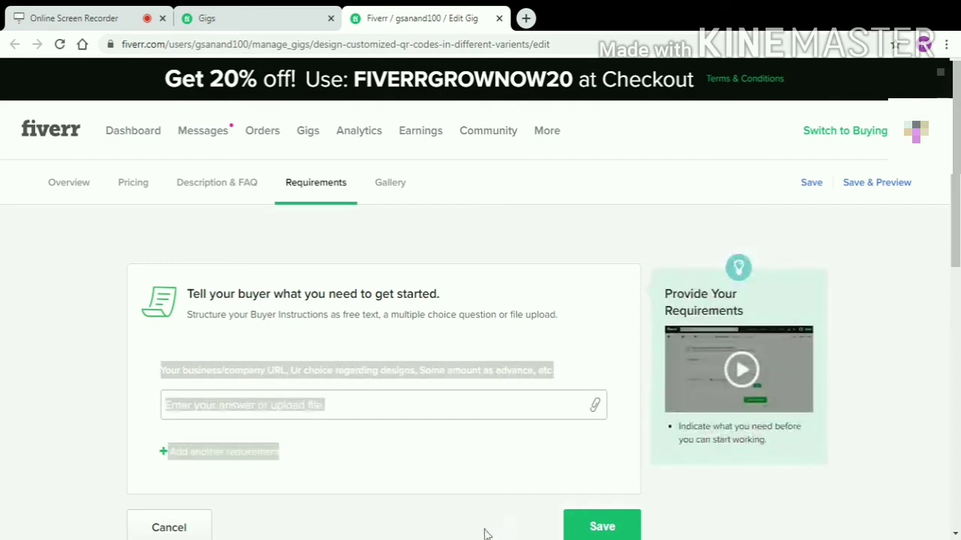
pyautogui.click(578, 524)
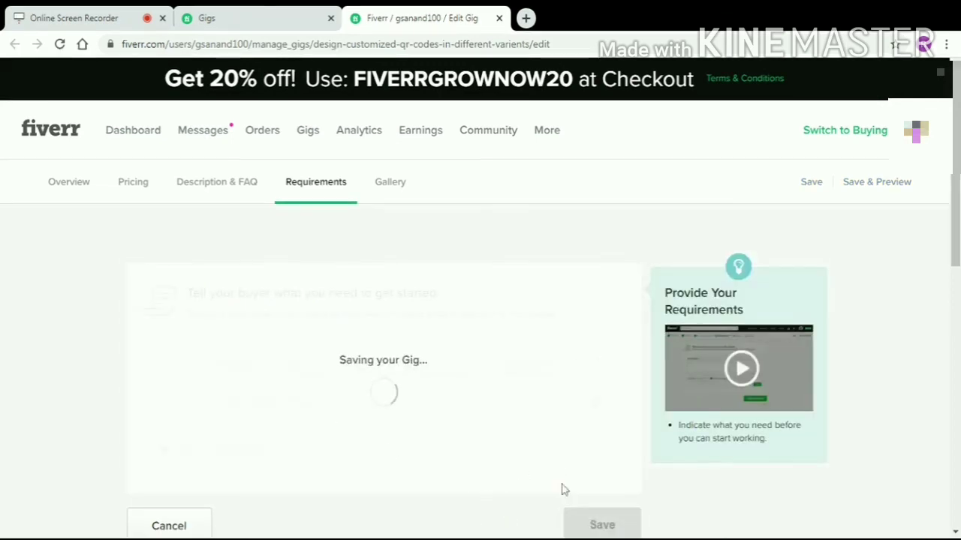
pyautogui.click(390, 183)
pyautogui.scroll(-3, 437, 255)
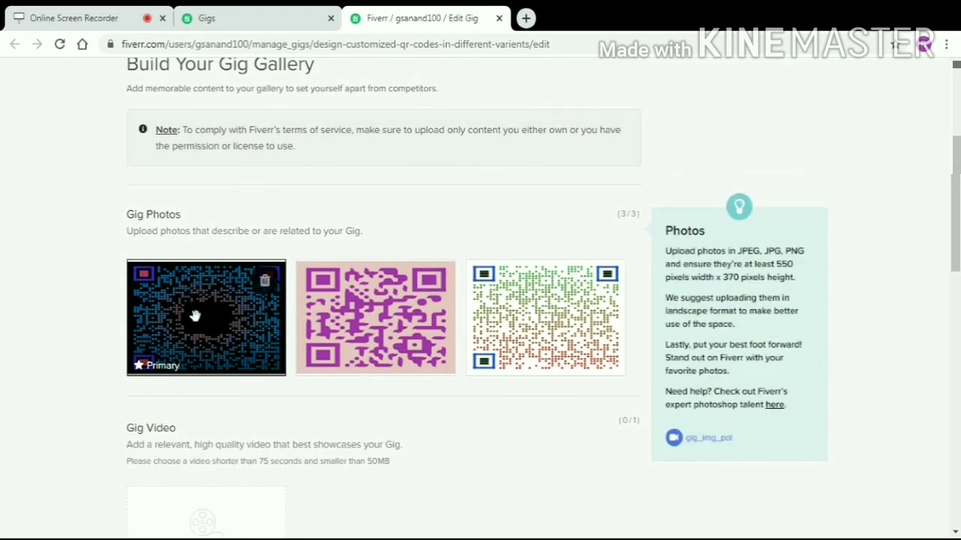
# Save the gallery of three QR-code photos.
pyautogui.scroll(-4, 510, 307)
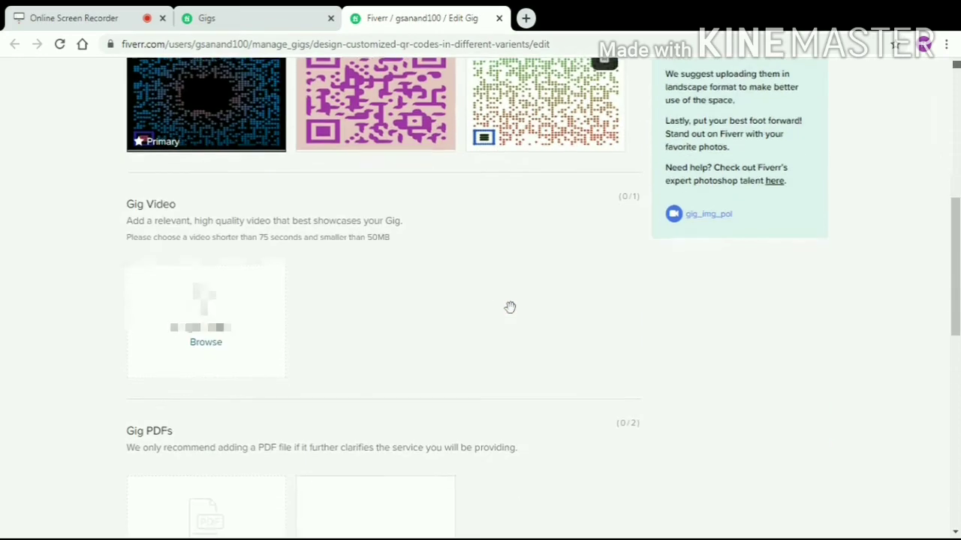
pyautogui.scroll(-3, 353, 323)
pyautogui.scroll(1, 362, 323)
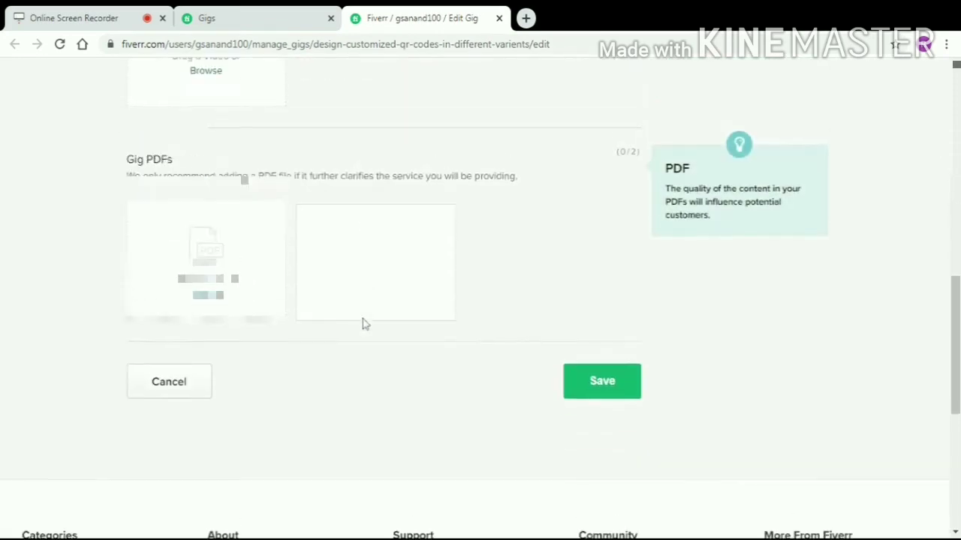
pyautogui.click(589, 454)
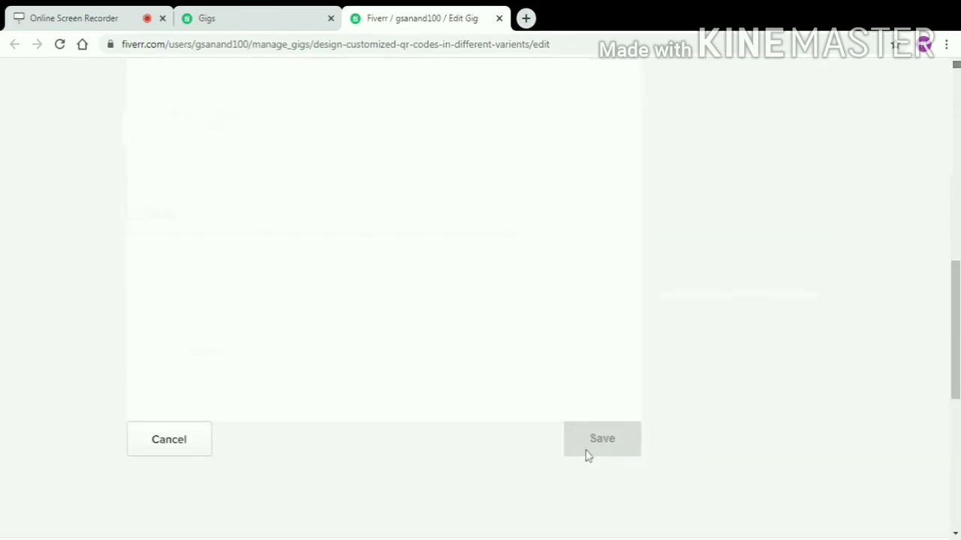
# Save the gig again and launch its live preview in a new tab.
pyautogui.scroll(2, 566, 443)
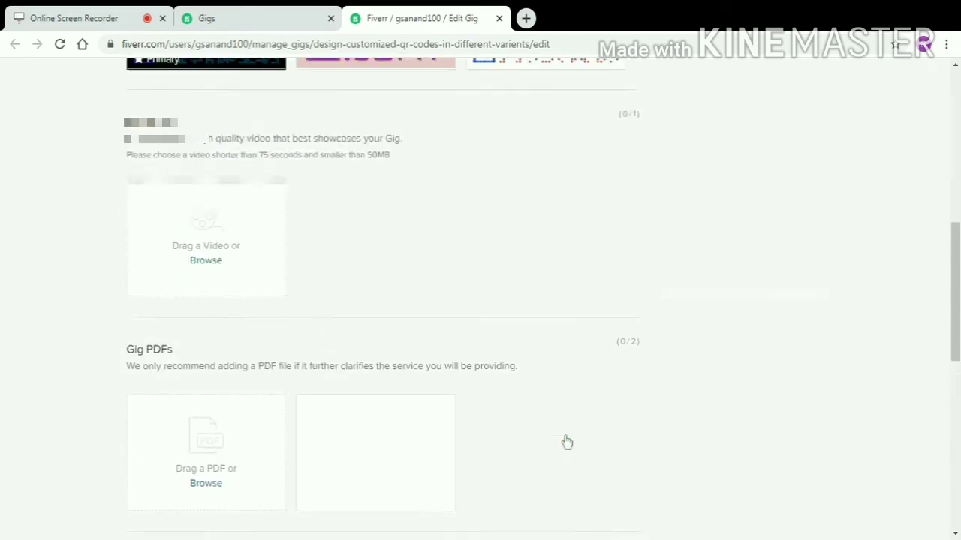
pyautogui.scroll(7, 564, 442)
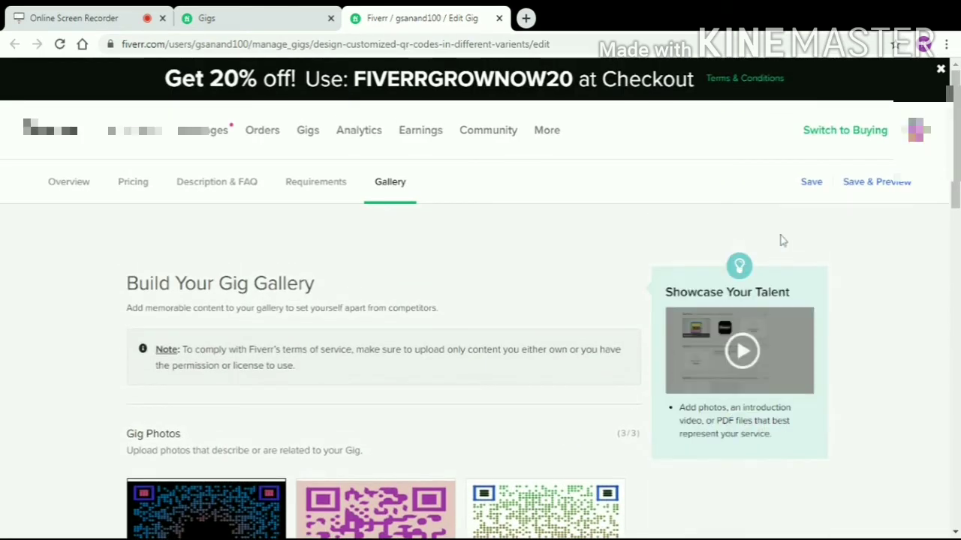
pyautogui.click(811, 183)
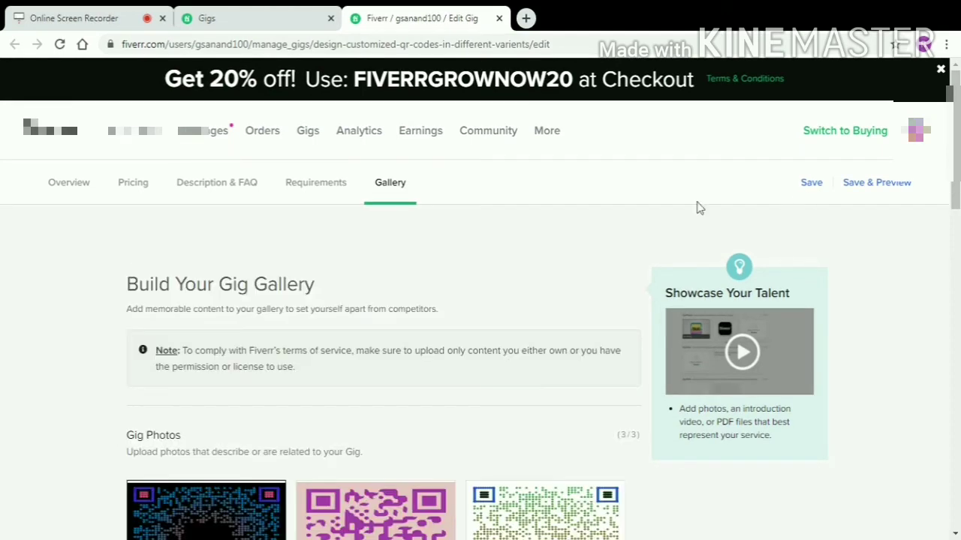
pyautogui.click(811, 184)
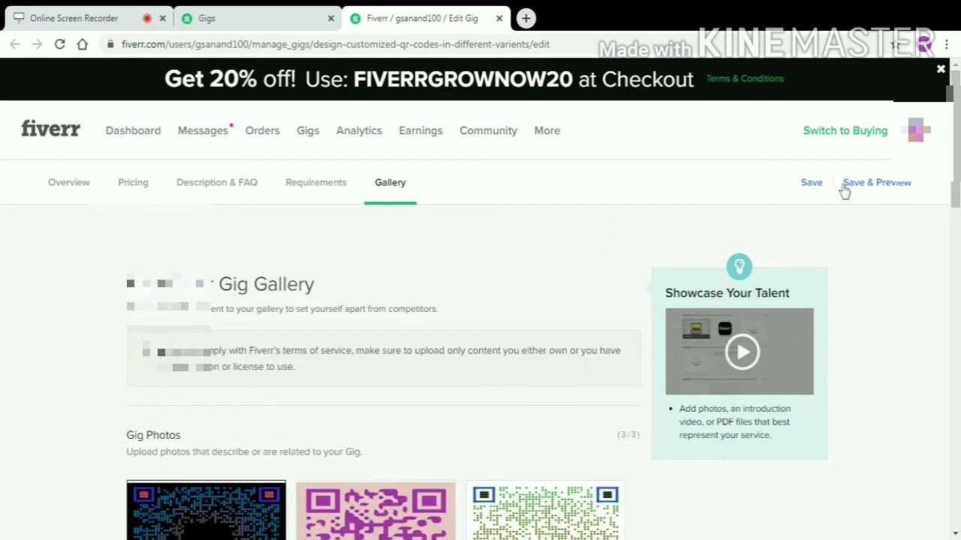
pyautogui.click(865, 190)
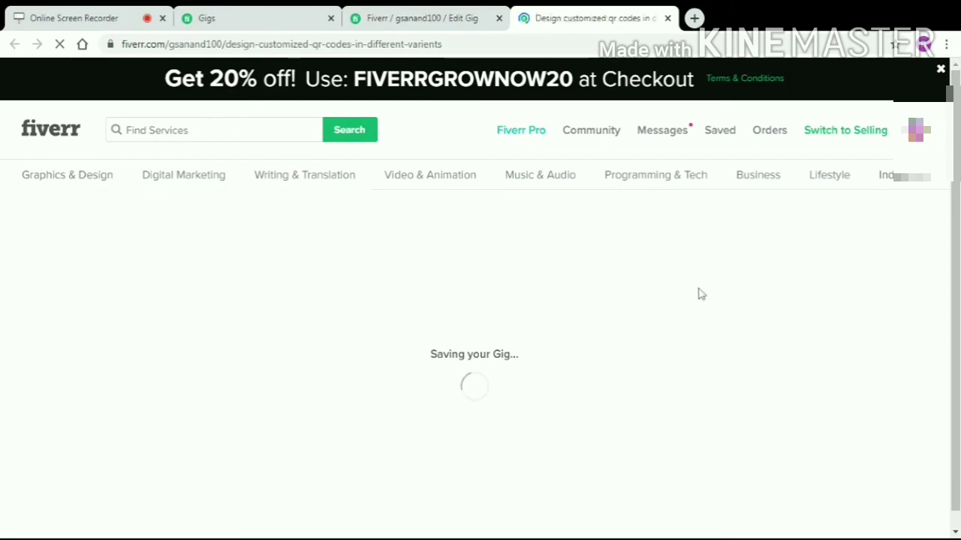
# Browse the live gig page and cycle through all three QR-code images back to the first.
pyautogui.scroll(-2, 527, 331)
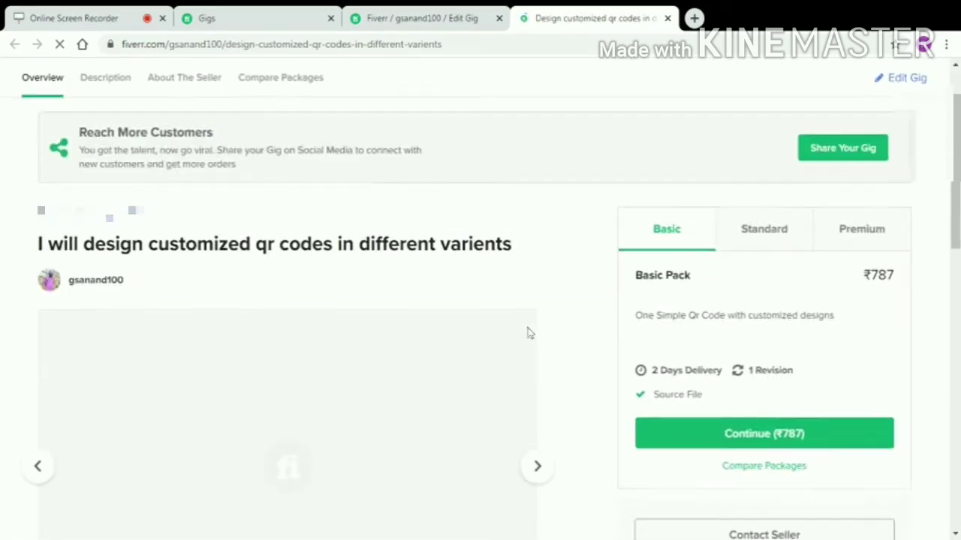
pyautogui.scroll(-2, 539, 328)
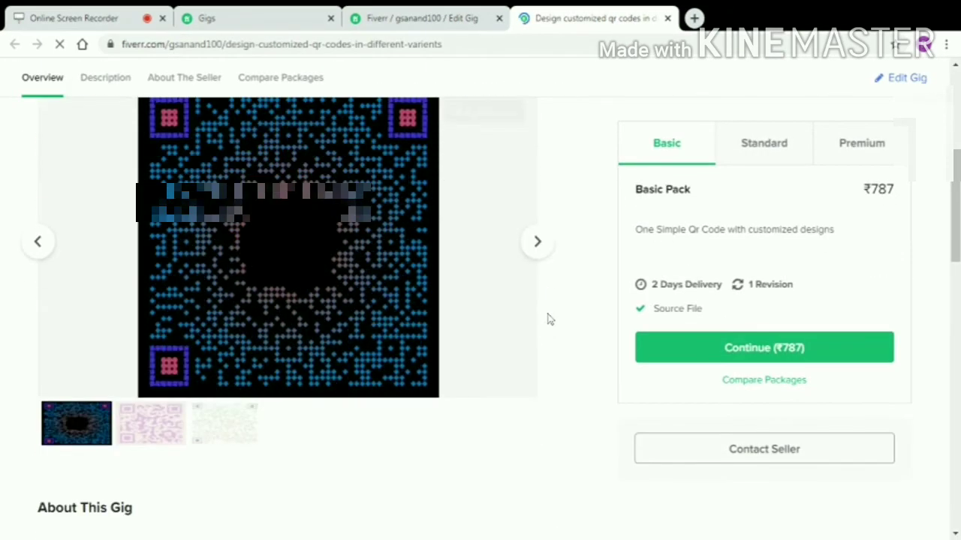
pyautogui.scroll(-2, 548, 317)
pyautogui.scroll(3, 548, 315)
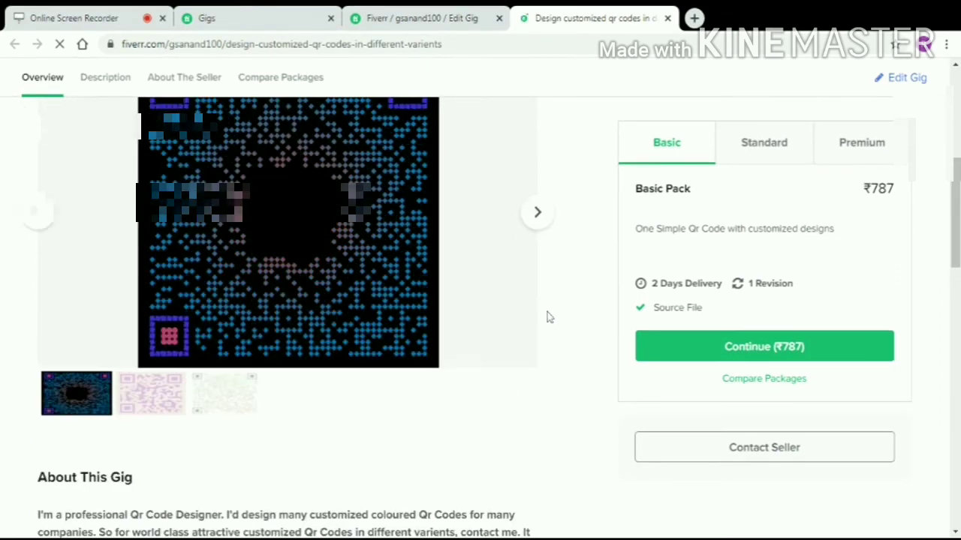
pyautogui.click(537, 315)
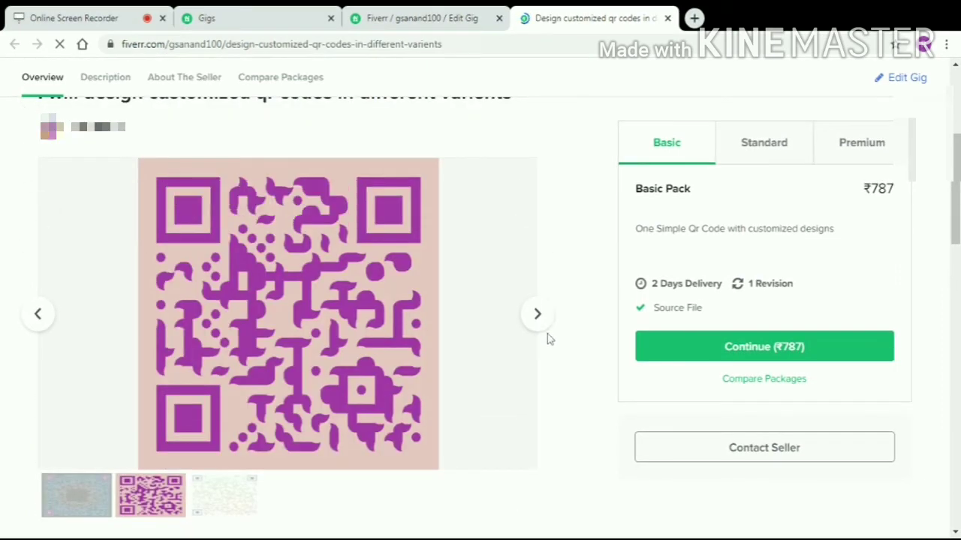
pyautogui.click(544, 322)
pyautogui.click(545, 324)
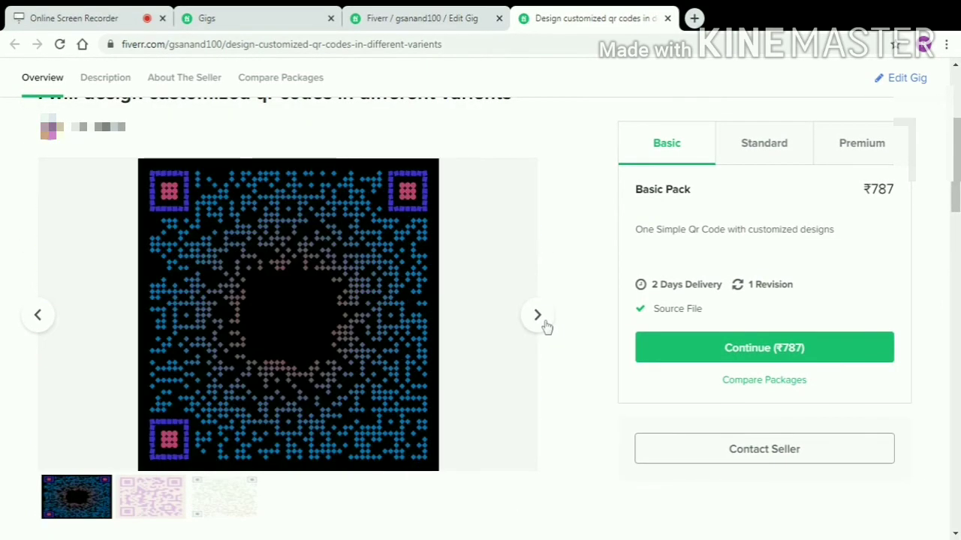